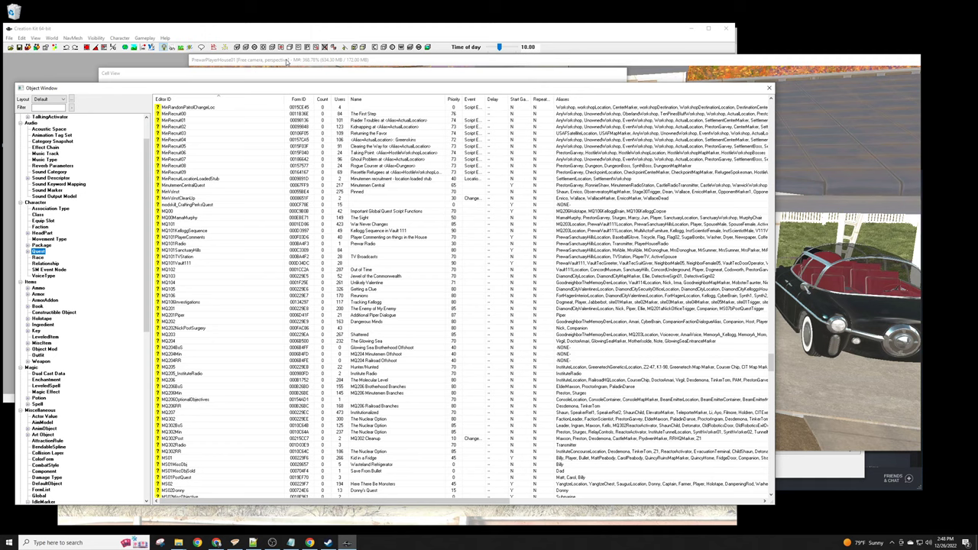
Inspect the exterior of the pre-war player house around its front door in the 3D view, and return to the quest list
{"action": "left_click", "coordinate": [286, 61]}
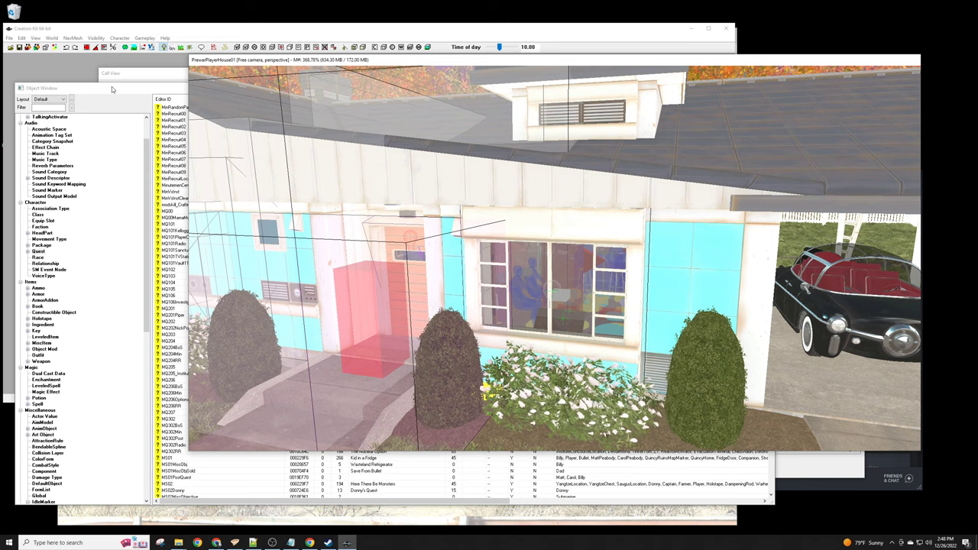
{"action": "scroll", "coordinate": [369, 277], "scroll_direction": "up", "scroll_amount": 3}
{"action": "scroll", "coordinate": [370, 277], "scroll_direction": "down", "scroll_amount": 3}
{"action": "scroll", "coordinate": [370, 275], "scroll_direction": "up", "scroll_amount": 4}
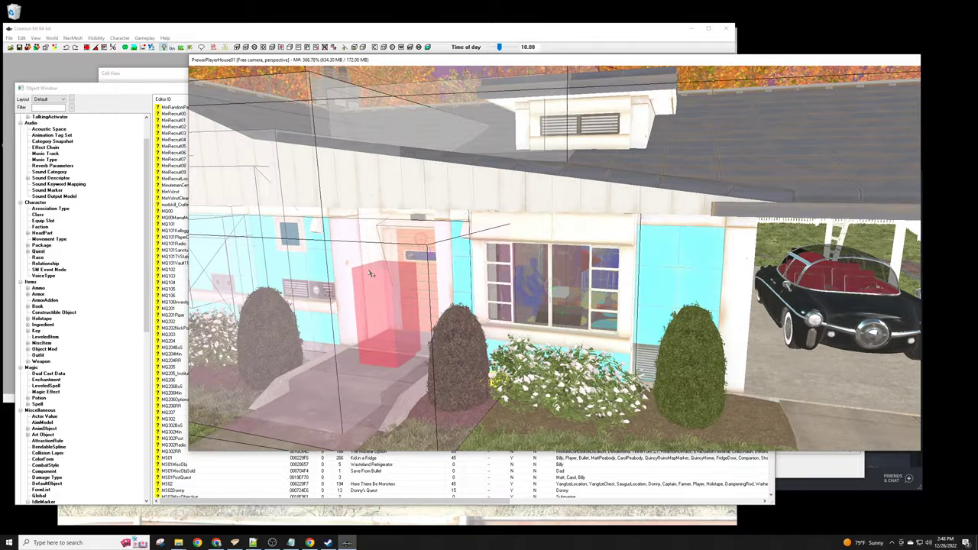
{"action": "scroll", "coordinate": [370, 275], "scroll_direction": "down", "scroll_amount": 4}
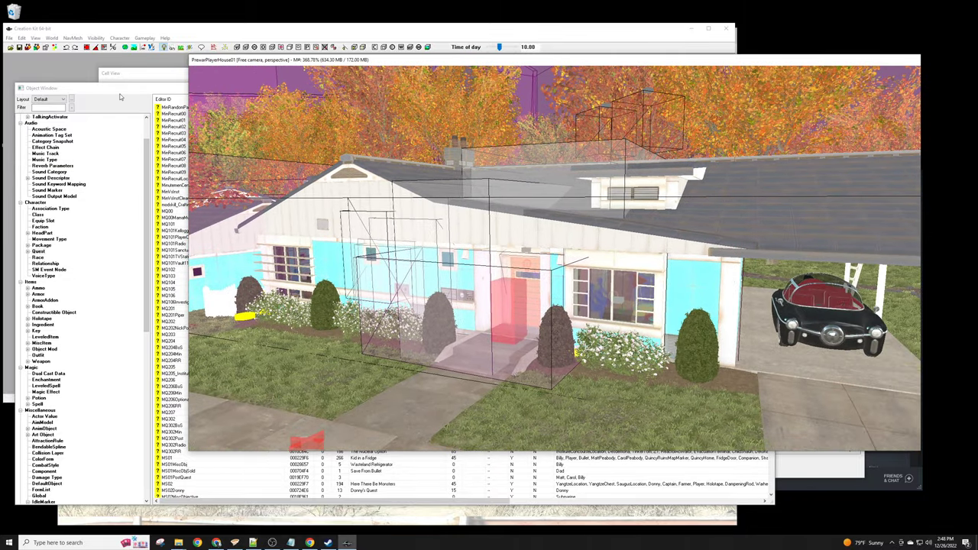
{"action": "left_click", "coordinate": [127, 92]}
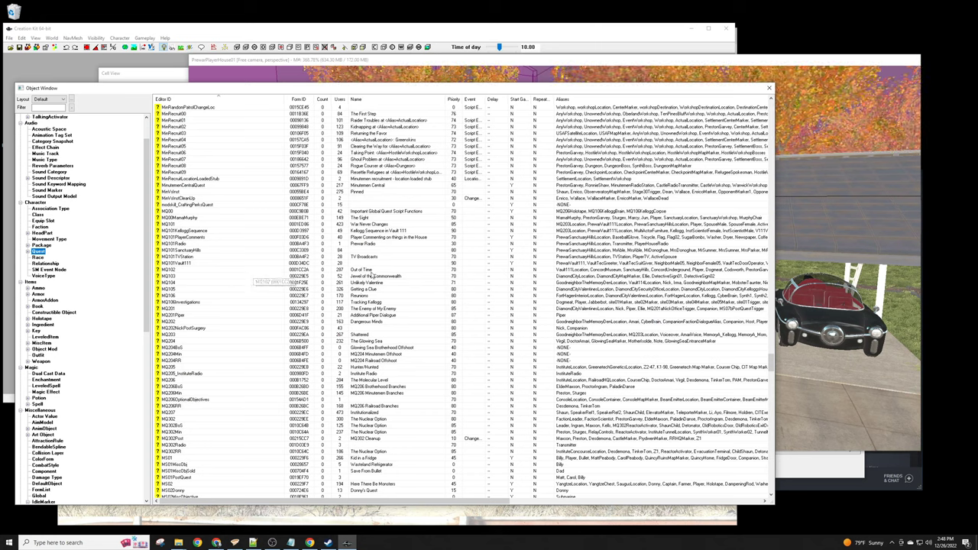
Select the MQ101 quest and sort the quest list by user count, going to the most-used quests
{"action": "right_click", "coordinate": [197, 272]}
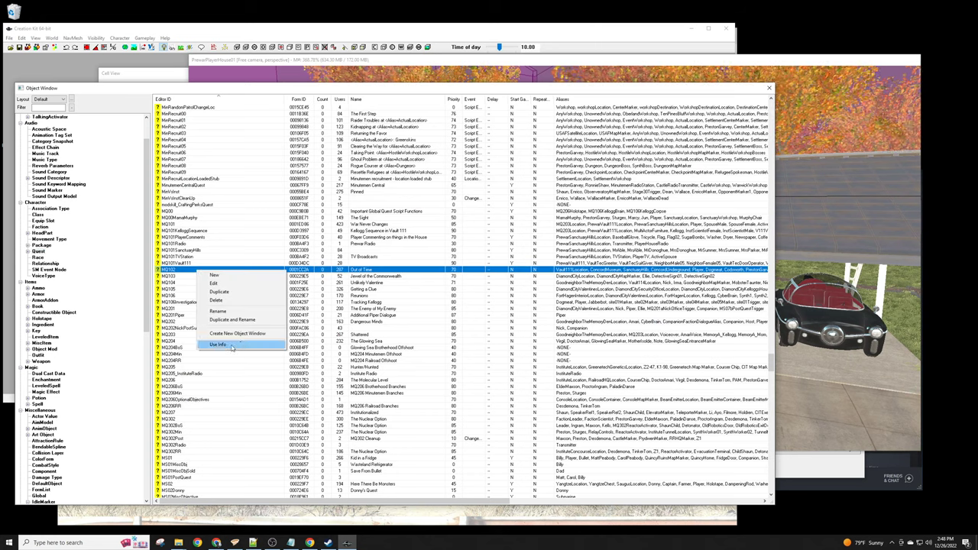
{"action": "left_click", "coordinate": [187, 263]}
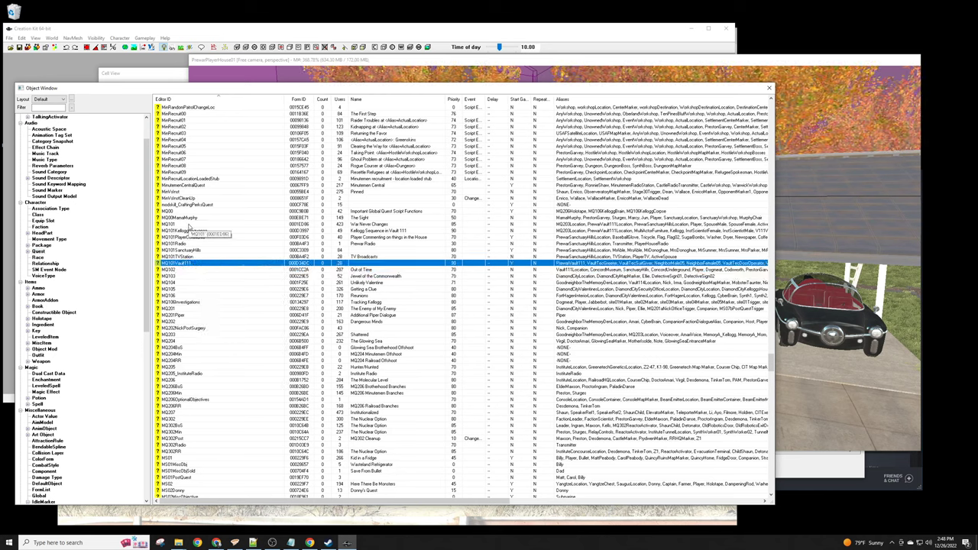
{"action": "left_click", "coordinate": [183, 224]}
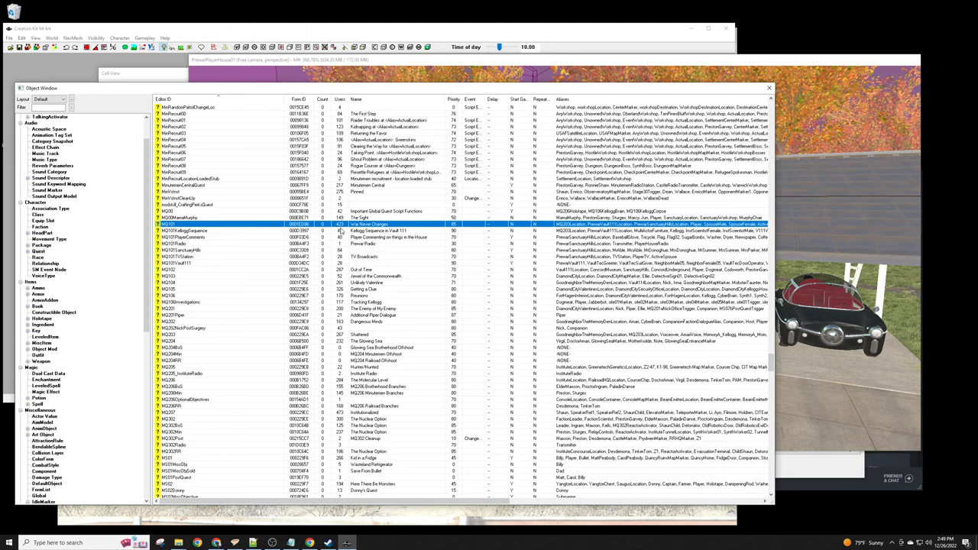
{"action": "left_click", "coordinate": [340, 100]}
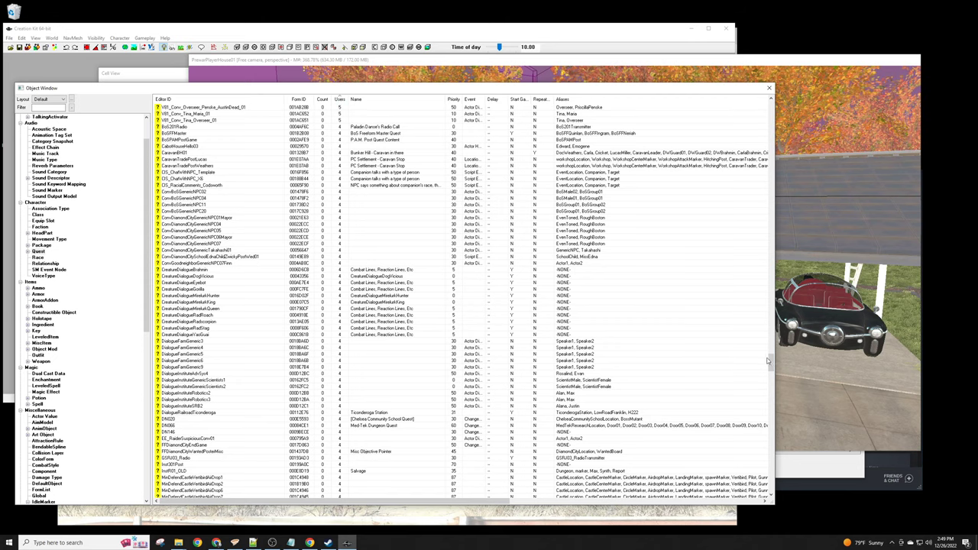
{"action": "left_click_drag", "start_coordinate": [769, 361], "coordinate": [771, 109]}
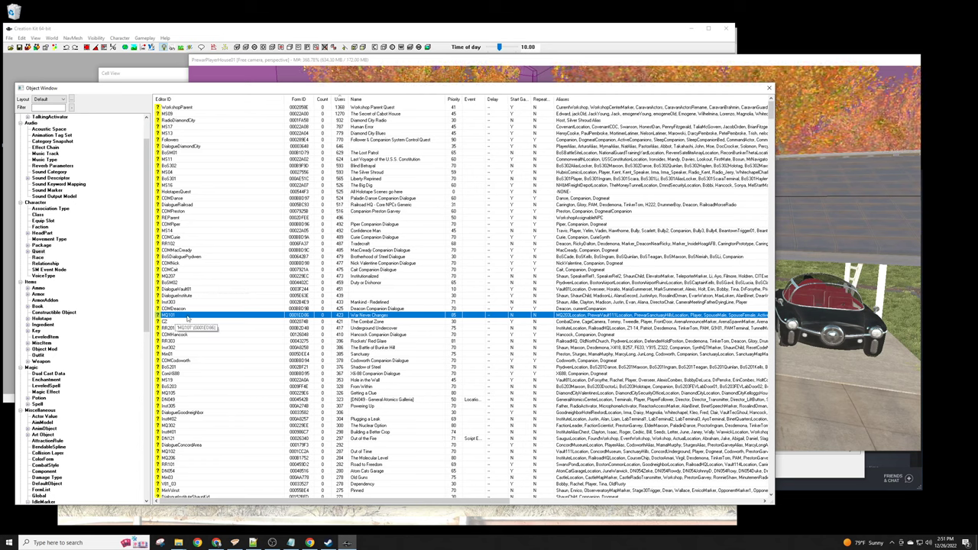
Examine the stage 10 script fragment of quest MQ101, especially the Game.GetPlayer() call, and close the quest without saving
{"action": "double_click", "coordinate": [289, 316]}
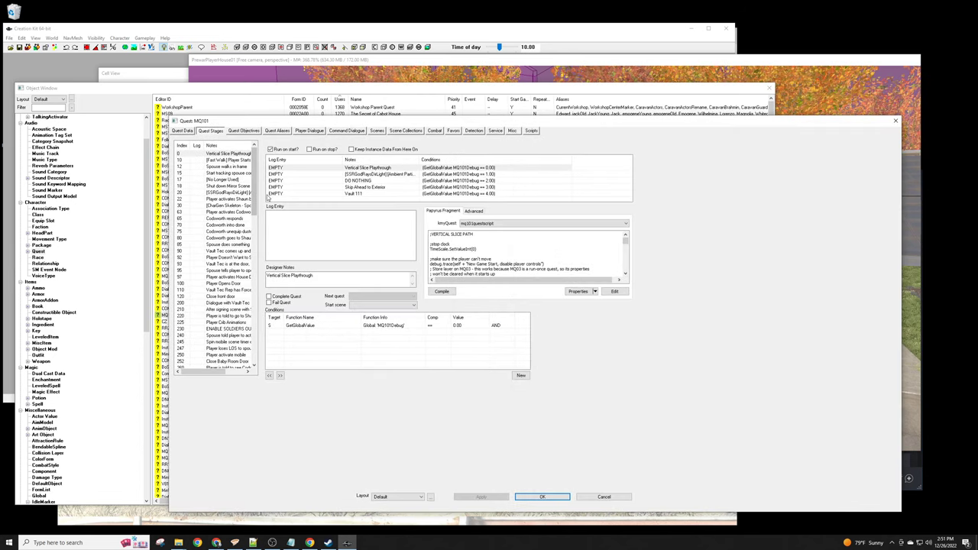
{"action": "left_click", "coordinate": [191, 161]}
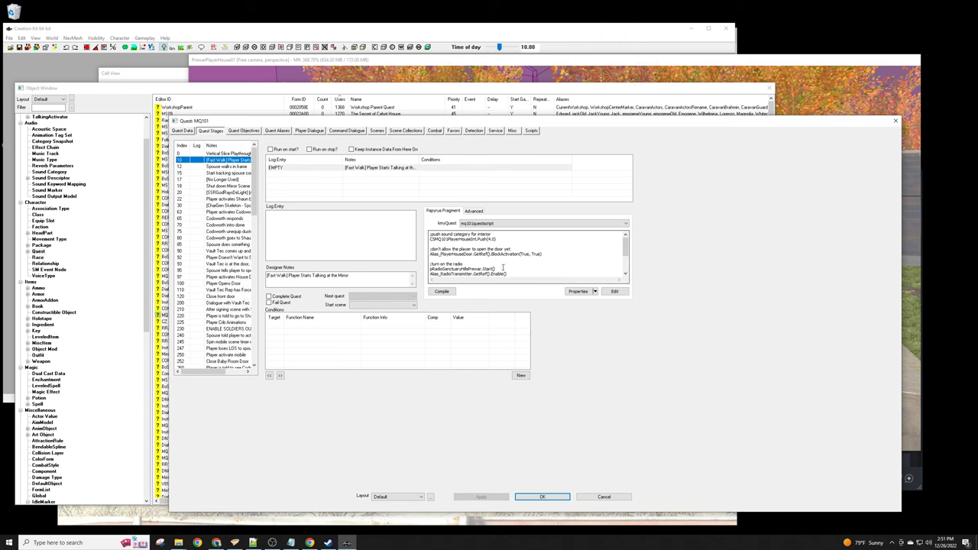
{"action": "scroll", "coordinate": [502, 272], "scroll_direction": "down", "scroll_amount": 3}
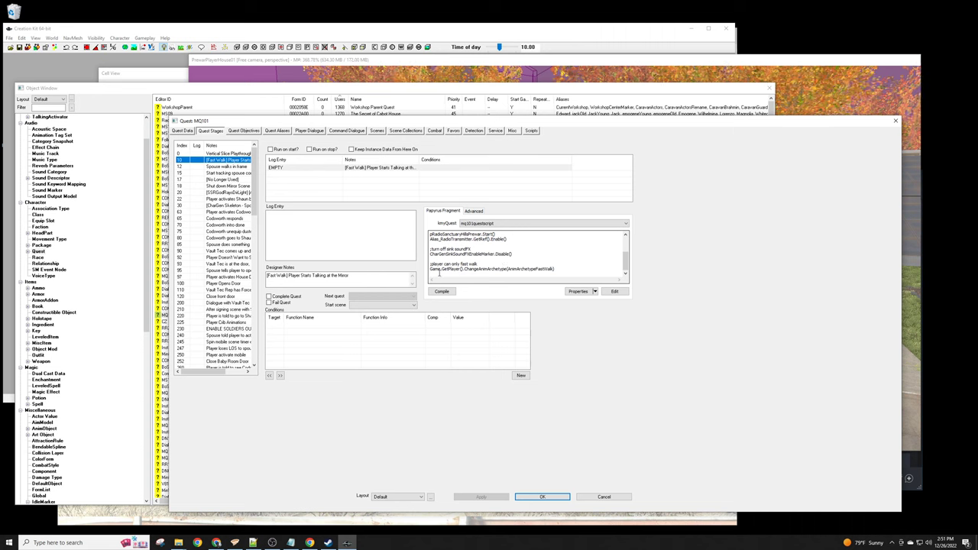
{"action": "left_click_drag", "start_coordinate": [430, 269], "coordinate": [464, 269]}
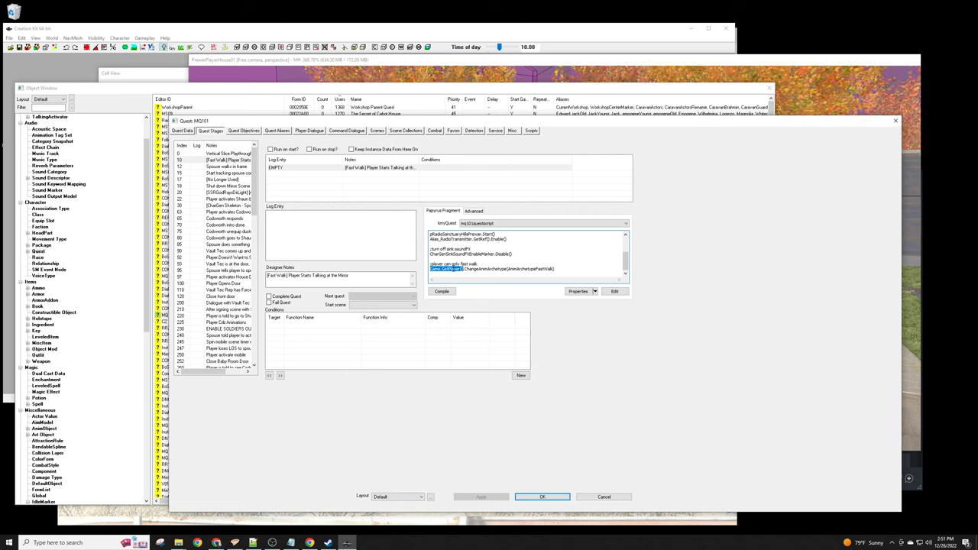
{"action": "scroll", "coordinate": [481, 260], "scroll_direction": "up", "scroll_amount": 3}
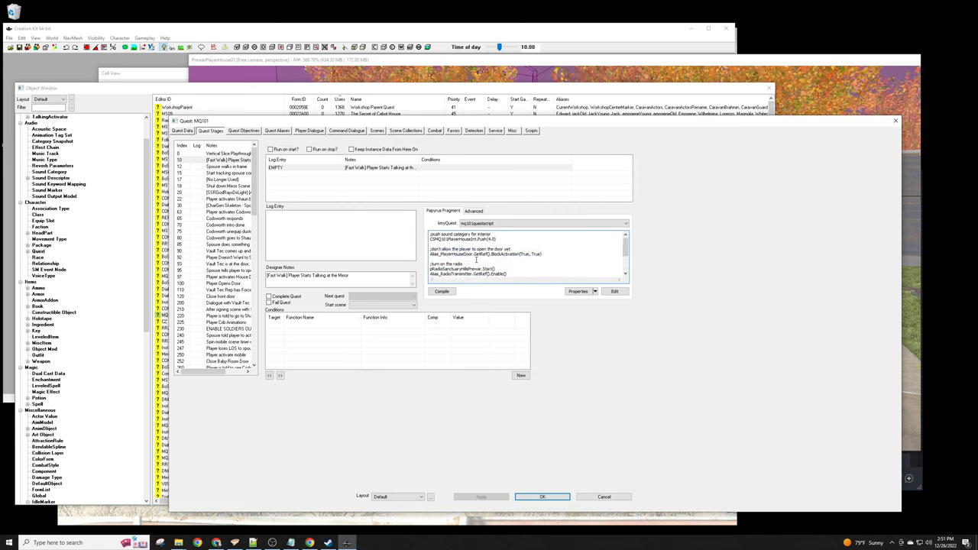
{"action": "scroll", "coordinate": [477, 259], "scroll_direction": "down", "scroll_amount": 4}
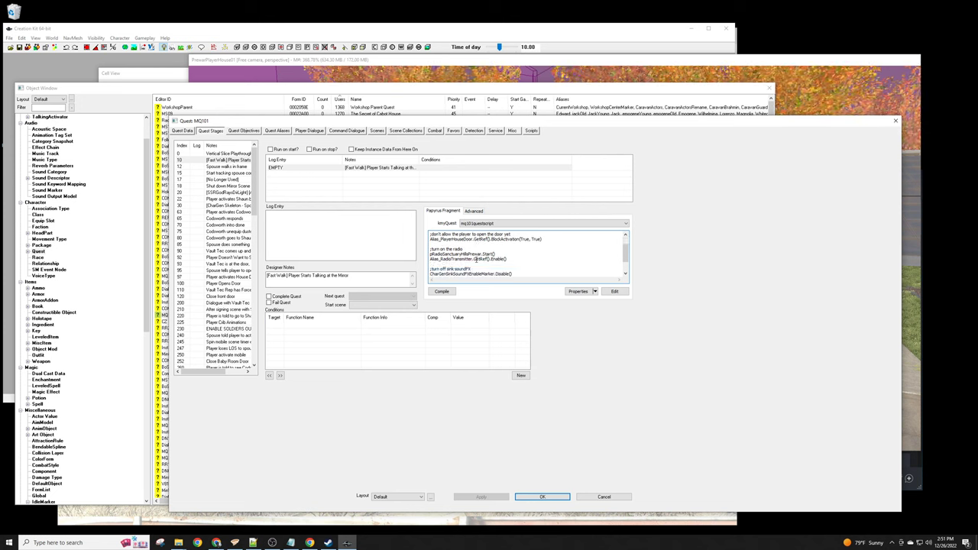
{"action": "left_click", "coordinate": [474, 268]}
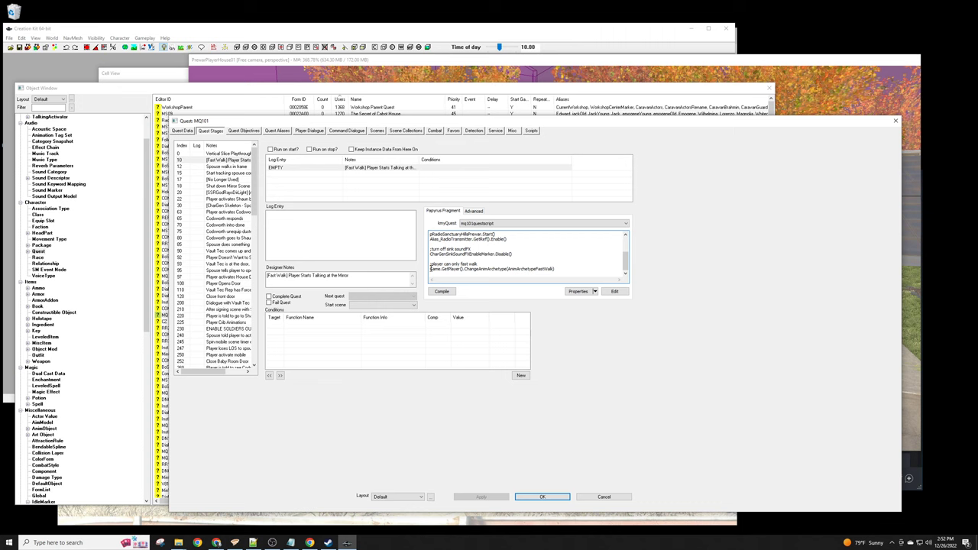
{"action": "left_click_drag", "start_coordinate": [430, 268], "coordinate": [463, 268]}
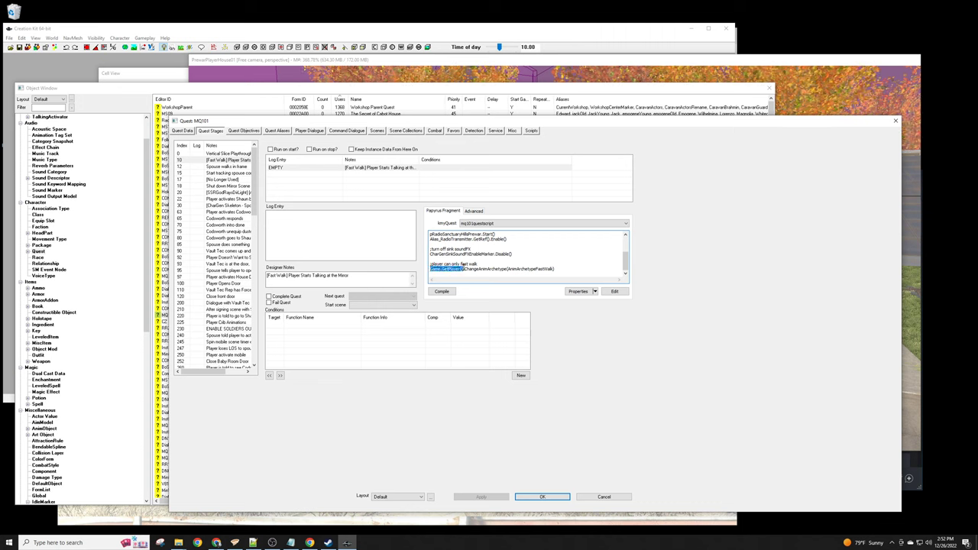
{"action": "left_click", "coordinate": [475, 269]}
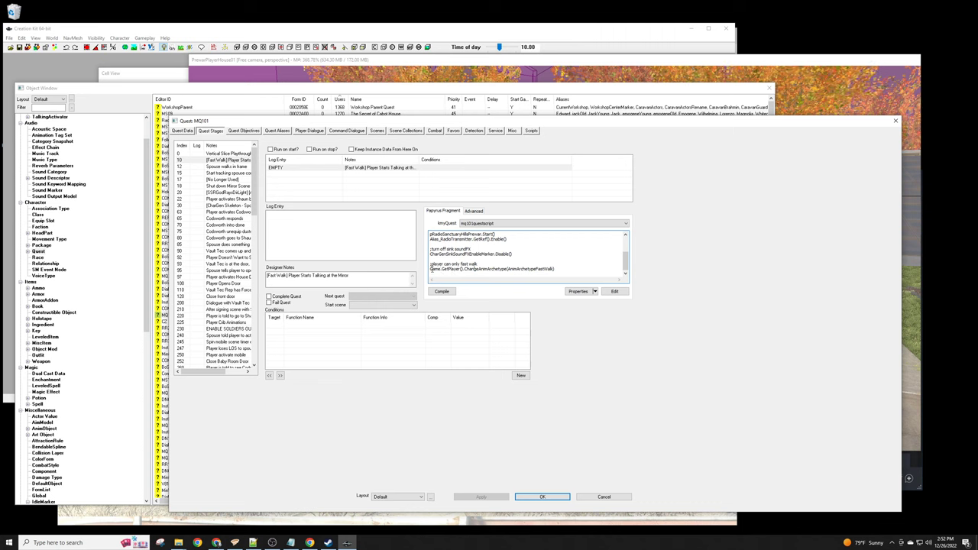
{"action": "left_click_drag", "start_coordinate": [431, 269], "coordinate": [464, 269]}
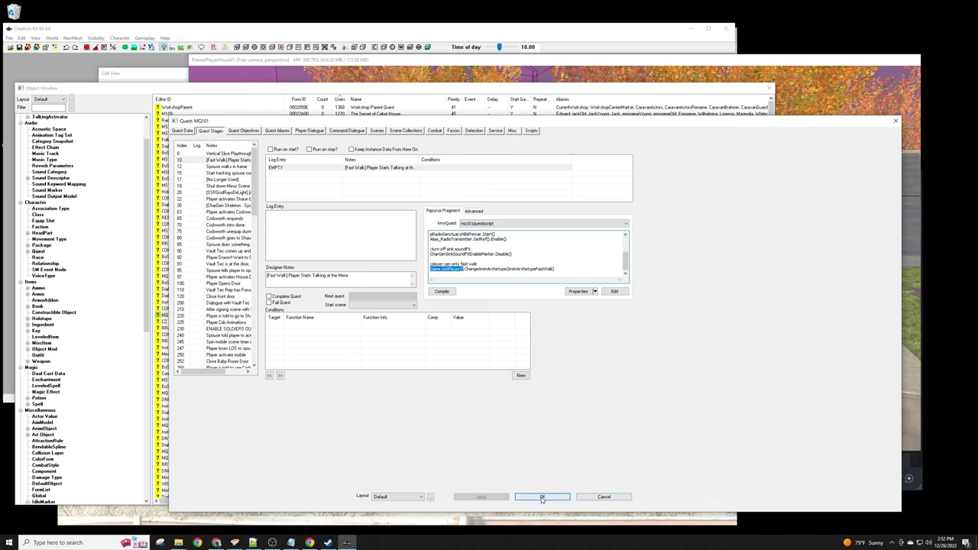
{"action": "left_click", "coordinate": [604, 497]}
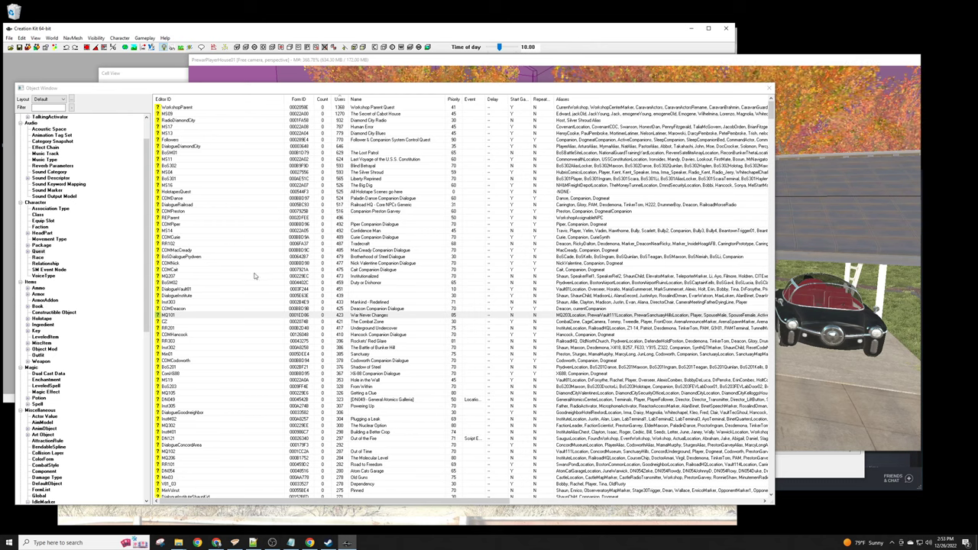
Start a new quest from the quest list and move its window so the list stays readable beside it
{"action": "right_click", "coordinate": [203, 245]}
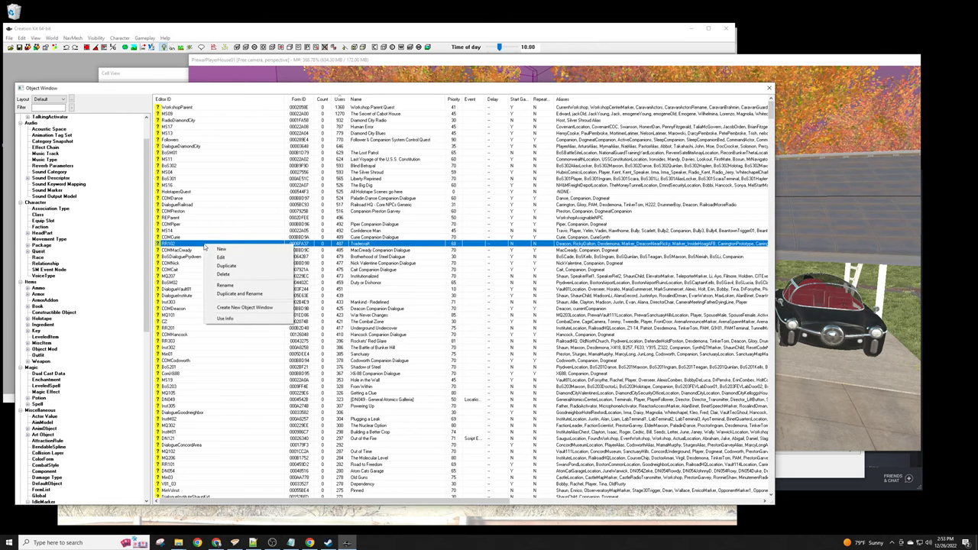
{"action": "right_click", "coordinate": [215, 179]}
{"action": "right_click", "coordinate": [224, 297]}
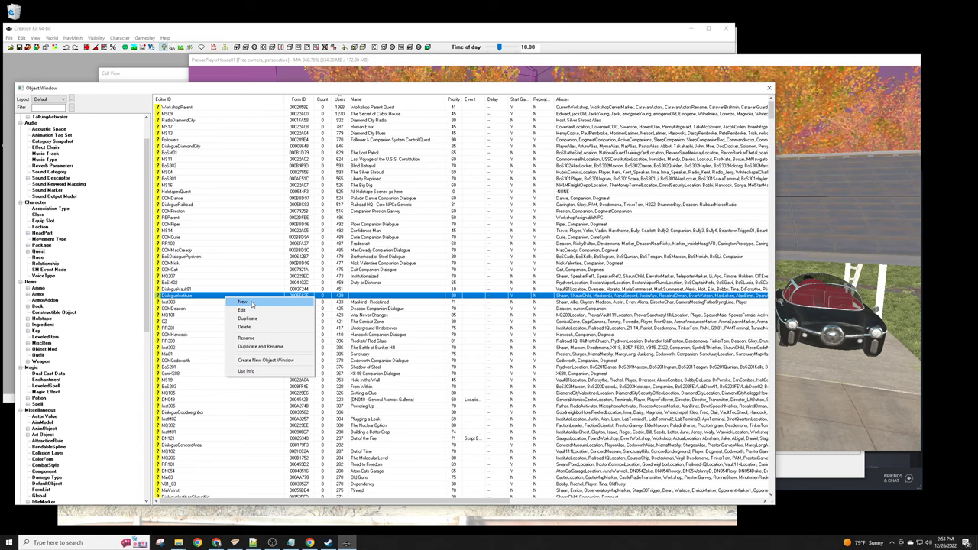
{"action": "left_click", "coordinate": [243, 302]}
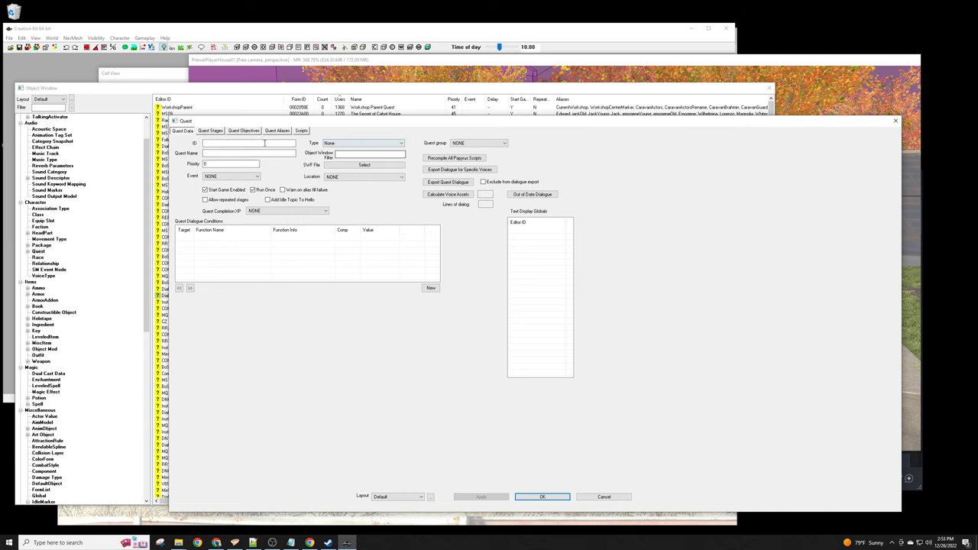
{"action": "left_click", "coordinate": [241, 143]}
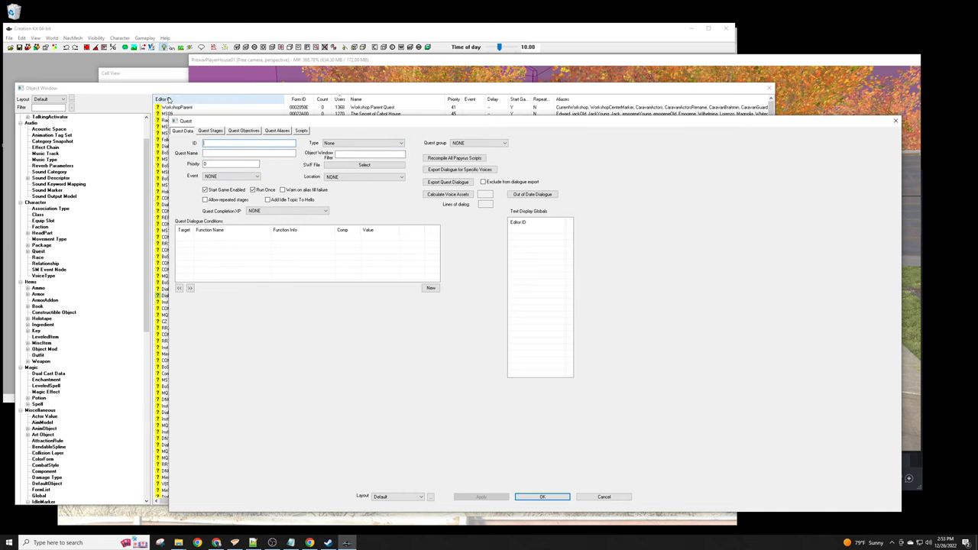
{"action": "left_click_drag", "start_coordinate": [206, 121], "coordinate": [244, 112]}
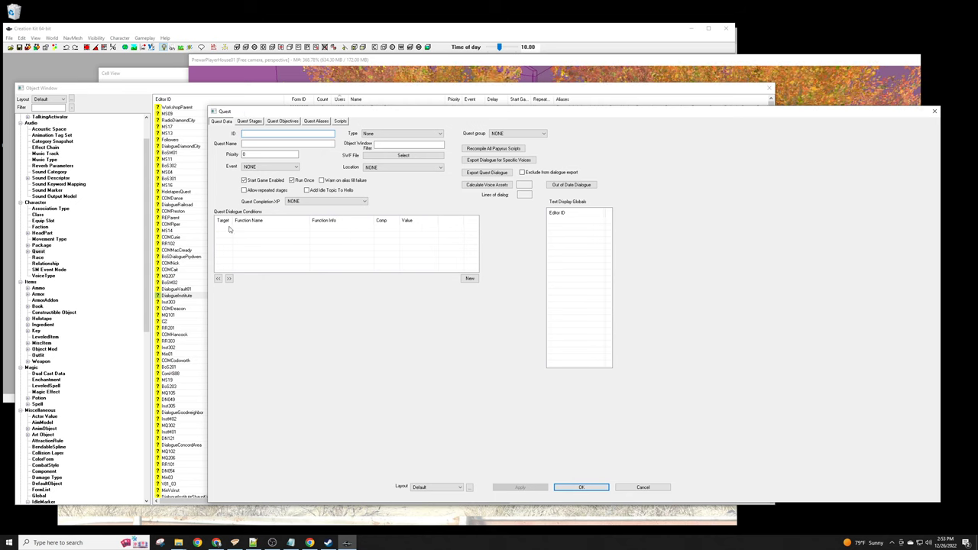
Set the new quest's ID to EYEGlassesStart and save the quest
{"action": "left_click", "coordinate": [256, 134]}
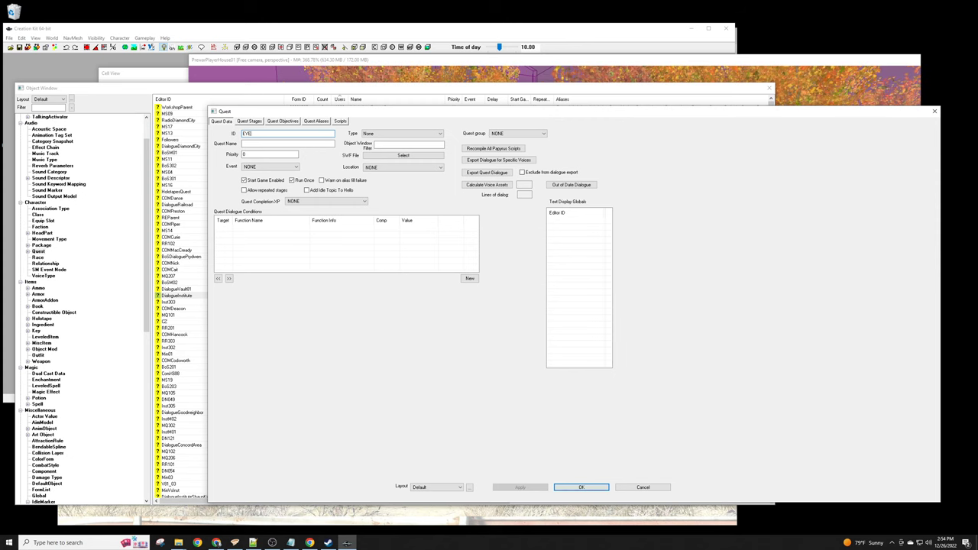
{"action": "type", "text": "asses"}
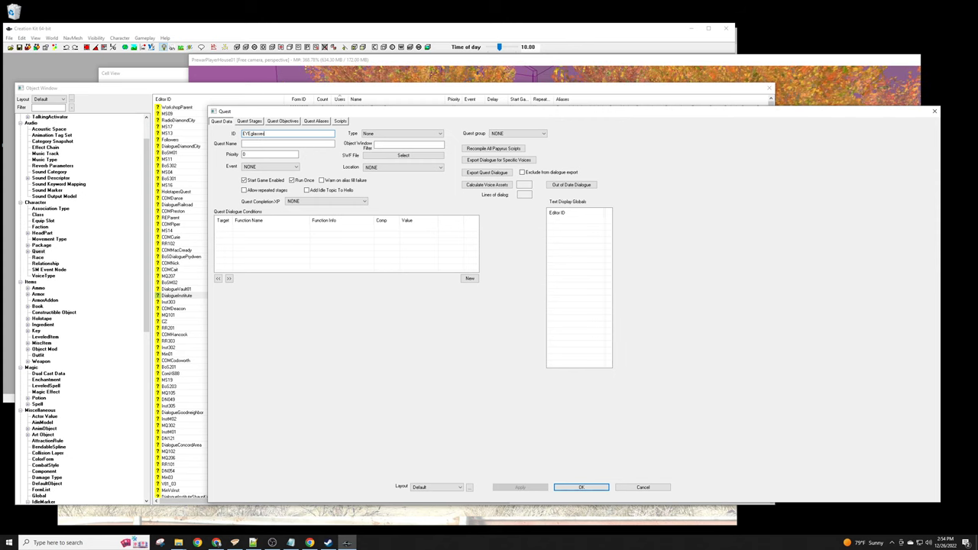
{"action": "type", "text": "Start"}
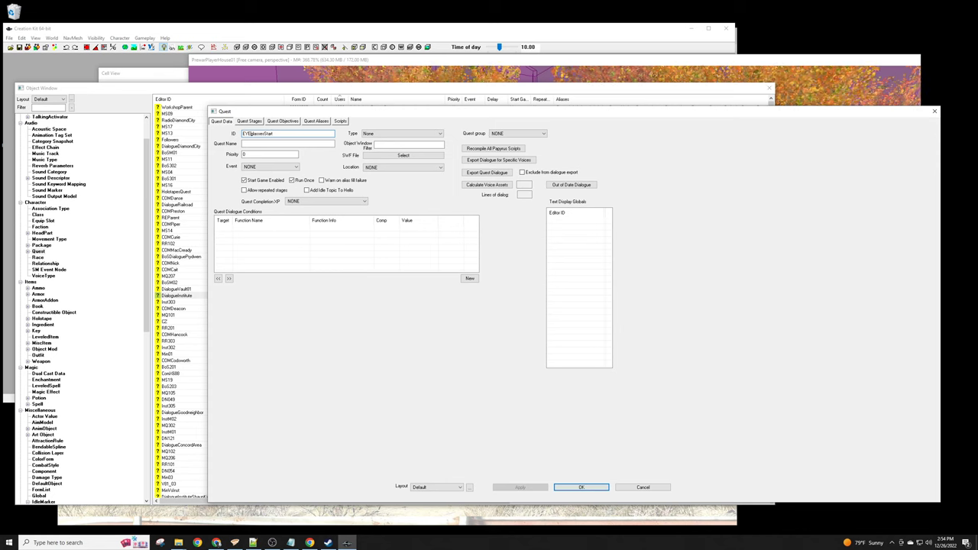
{"action": "key", "text": "BackSpace"}
{"action": "type", "text": "G"}
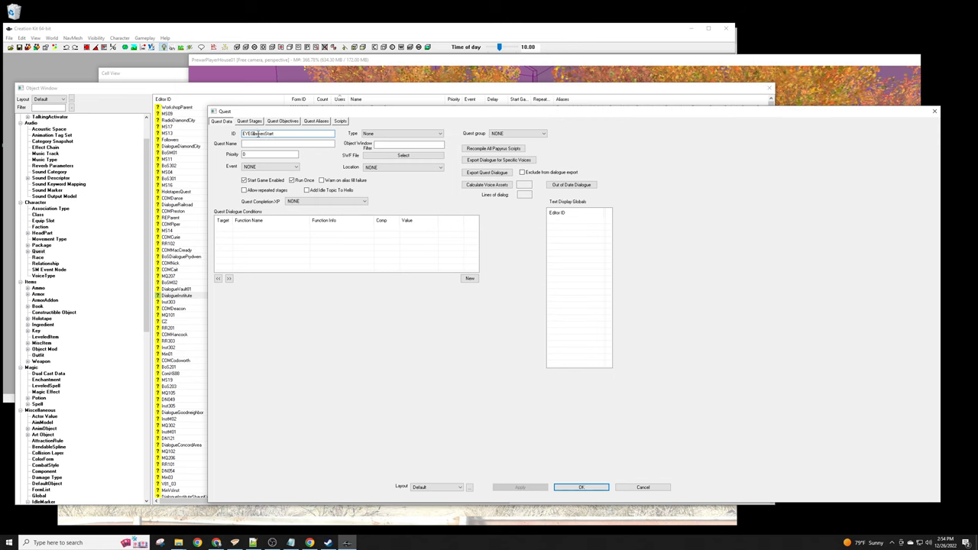
{"action": "left_click", "coordinate": [263, 143]}
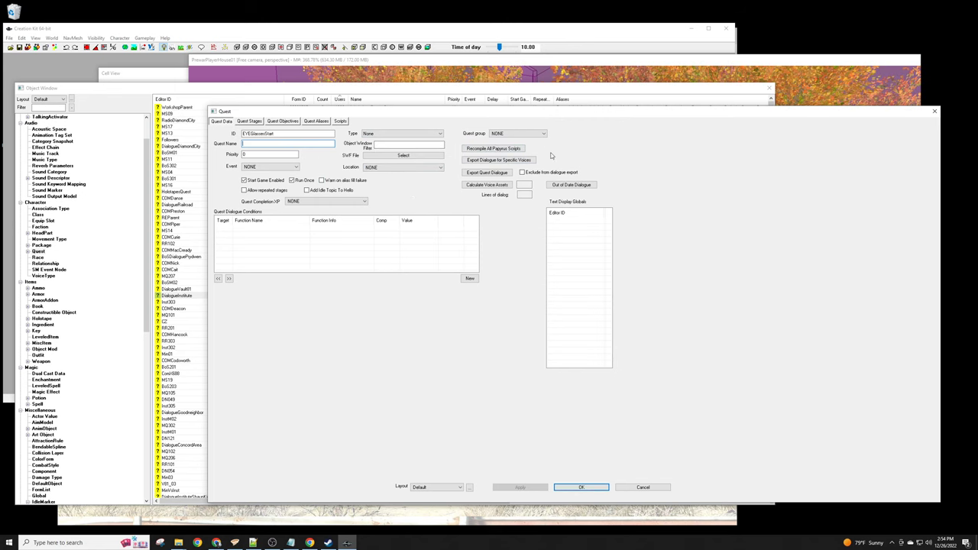
{"action": "left_click", "coordinate": [401, 134]}
{"action": "left_click", "coordinate": [398, 143]}
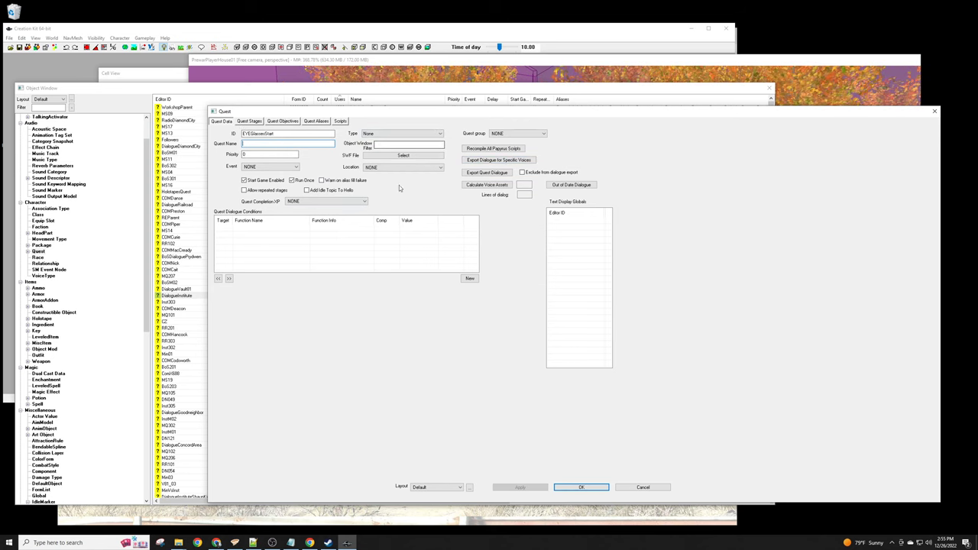
{"action": "left_click", "coordinate": [582, 488]}
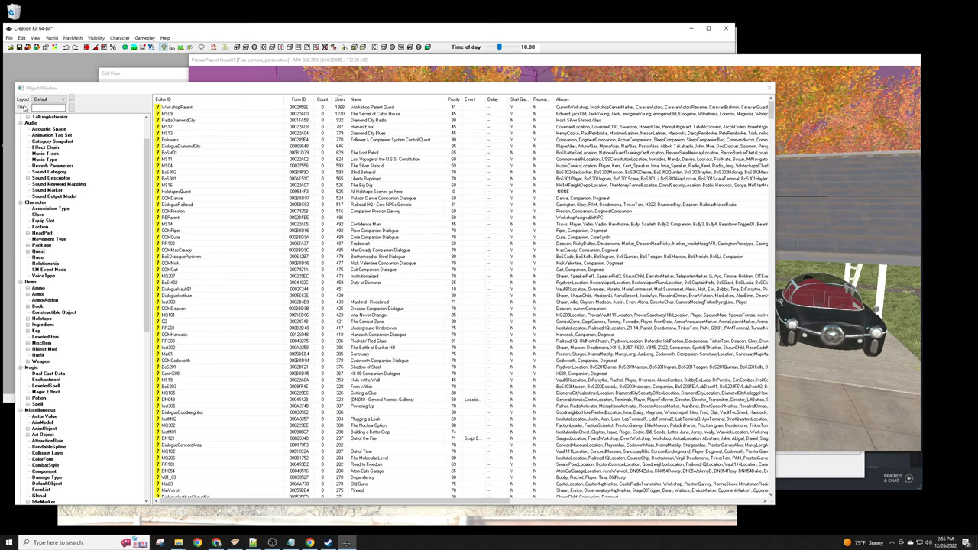
Filter the quest list by "EYE" to find the new quest, and repeat the filter in lowercase as "eye"
{"action": "left_click", "coordinate": [38, 108]}
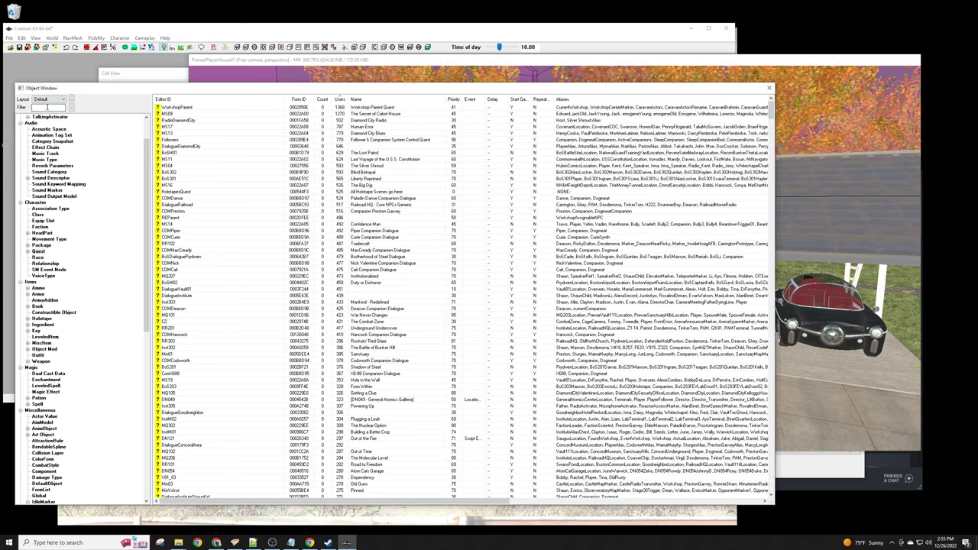
{"action": "type", "text": "EYE"}
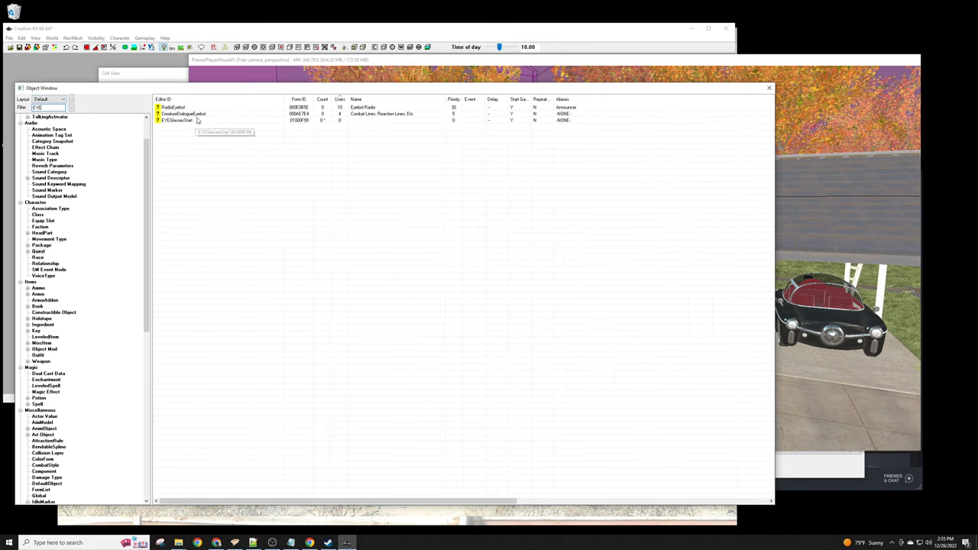
{"action": "double_click", "coordinate": [48, 108]}
{"action": "type", "text": "eye"}
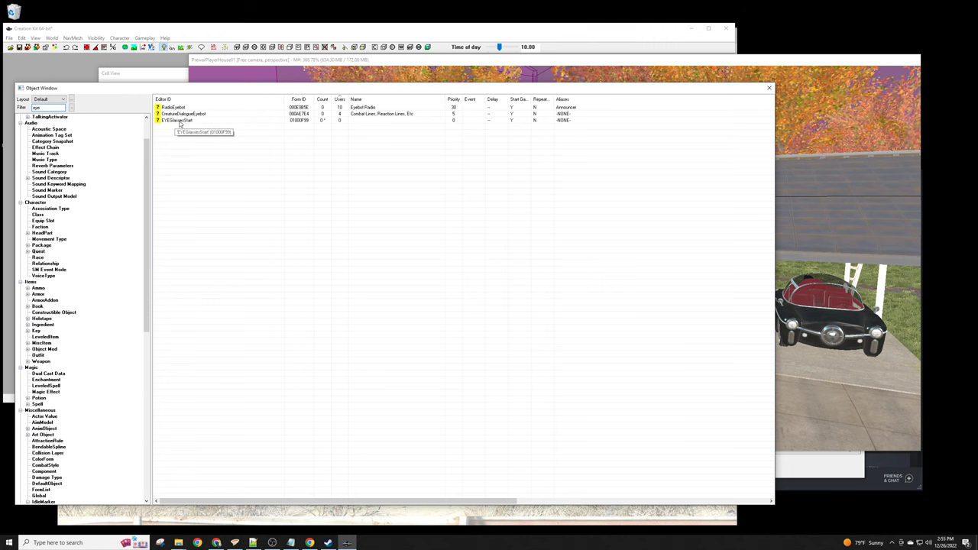
Look over the quests matching the filter and select EYEGlassesStart in the list
{"action": "left_click", "coordinate": [181, 123]}
{"action": "left_click", "coordinate": [182, 113]}
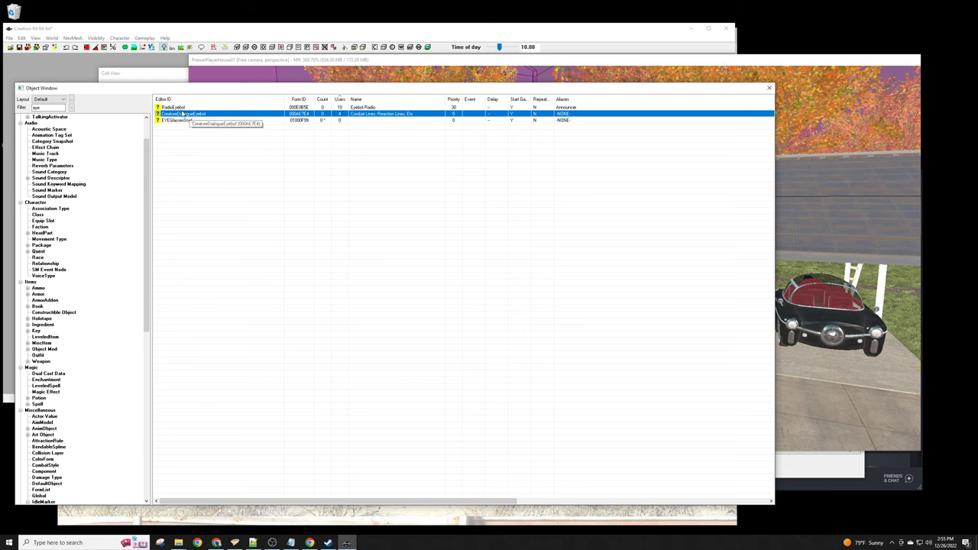
{"action": "left_click", "coordinate": [179, 109]}
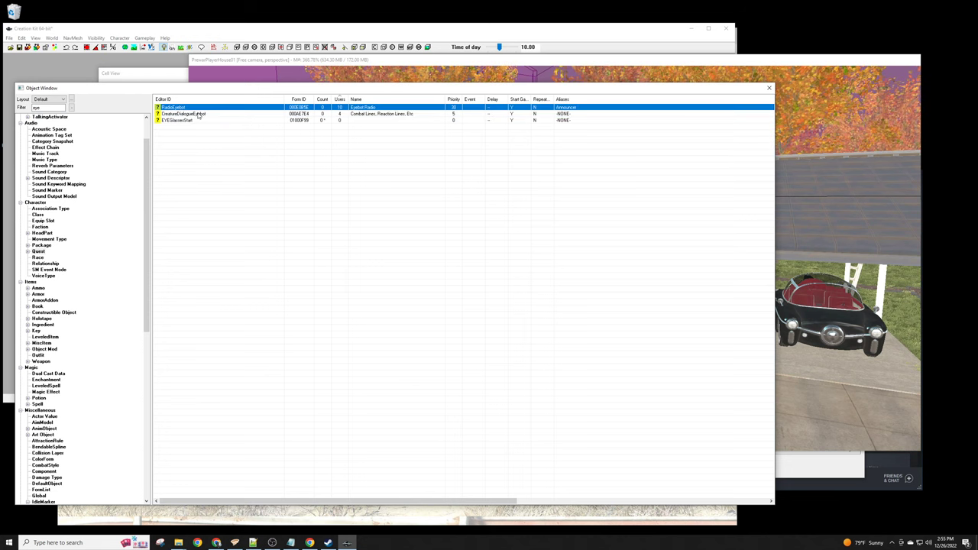
{"action": "left_click", "coordinate": [182, 114]}
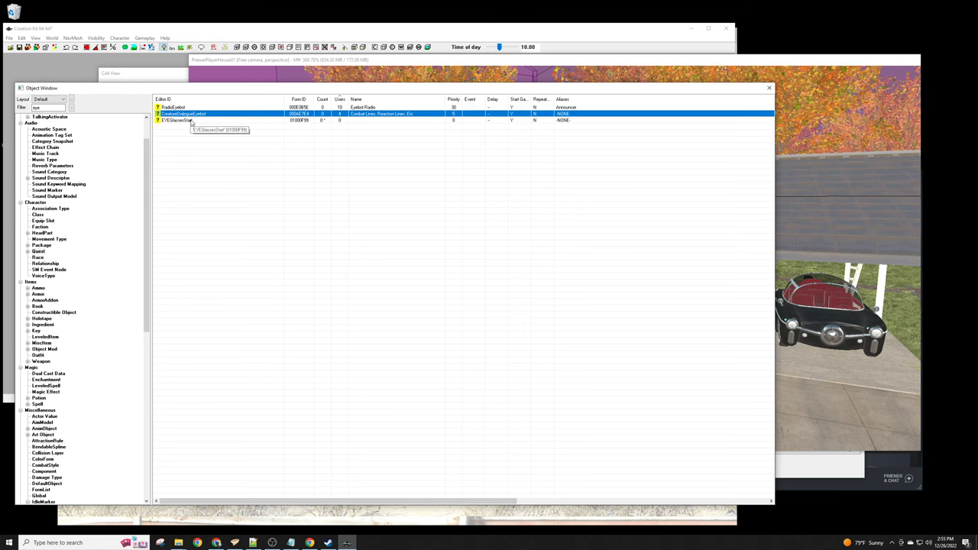
{"action": "left_click", "coordinate": [192, 121]}
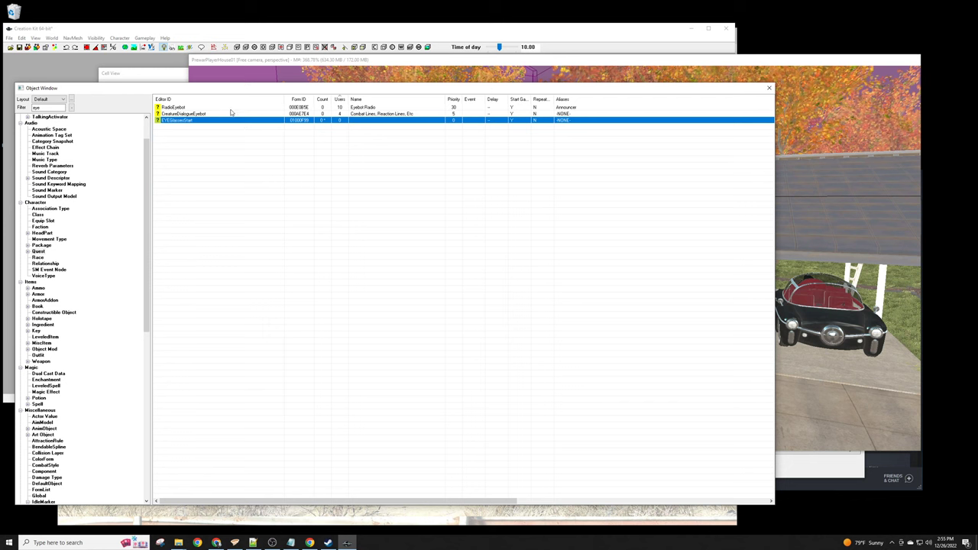
Start saving the mod as a TES Plugin File in the Data folder, with EyeglassesStart as the file name
{"action": "left_click", "coordinate": [9, 38]}
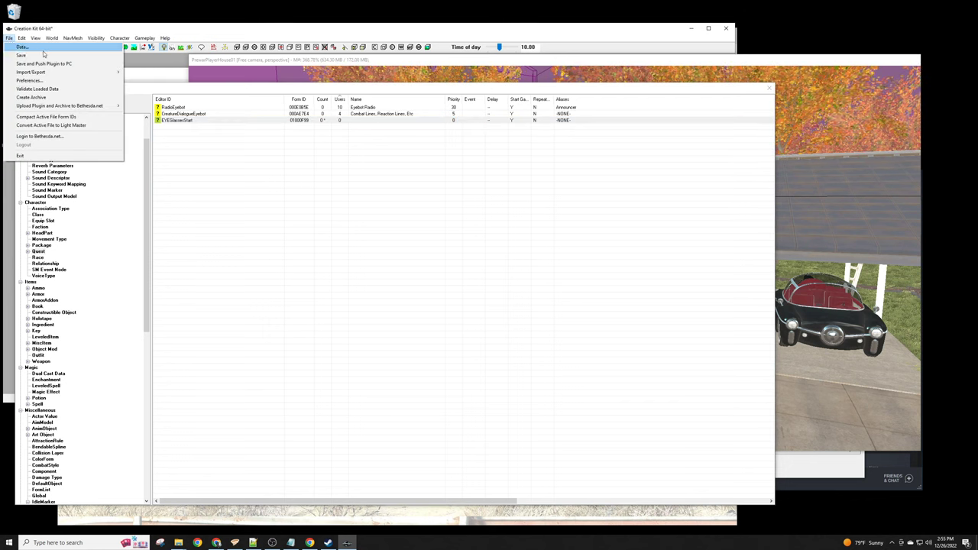
{"action": "left_click", "coordinate": [39, 57]}
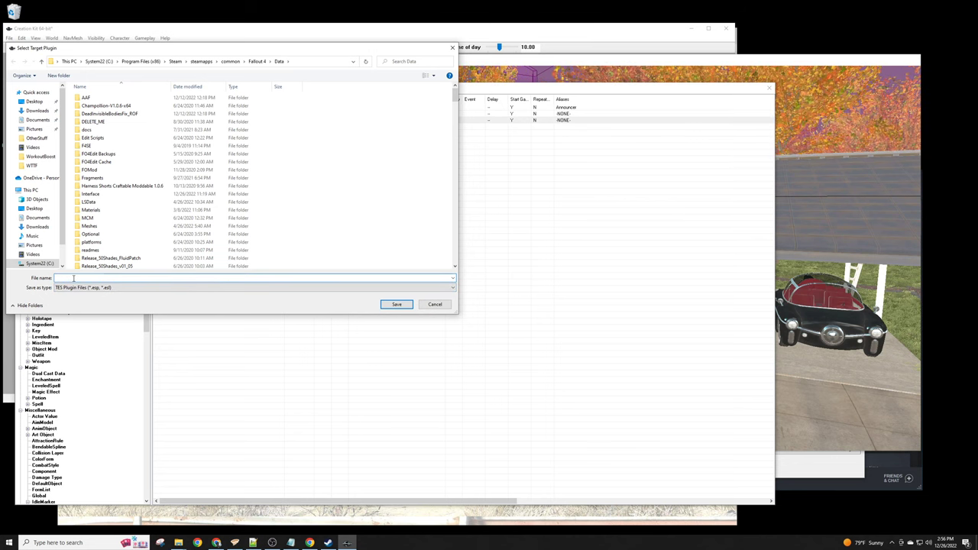
{"action": "left_click", "coordinate": [77, 287]}
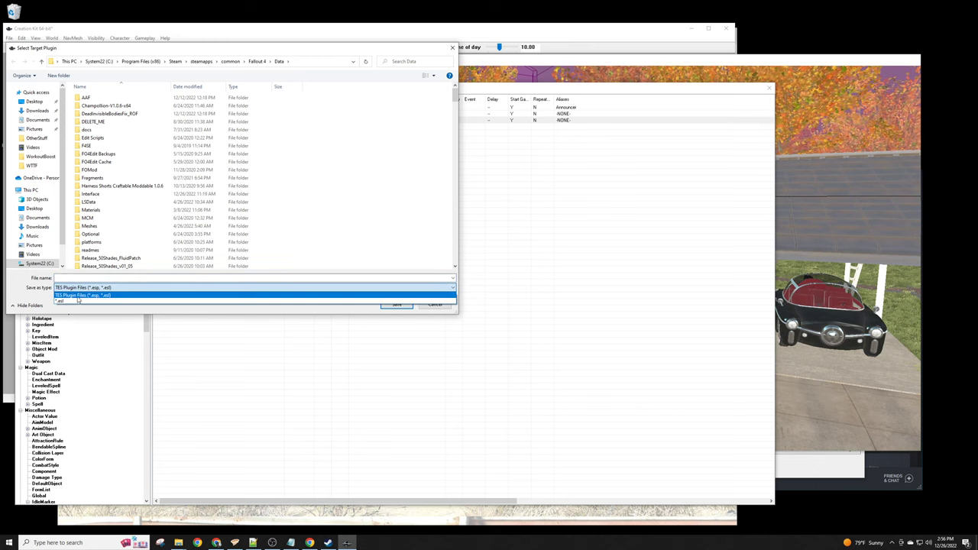
{"action": "left_click", "coordinate": [86, 296]}
{"action": "left_click", "coordinate": [70, 278]}
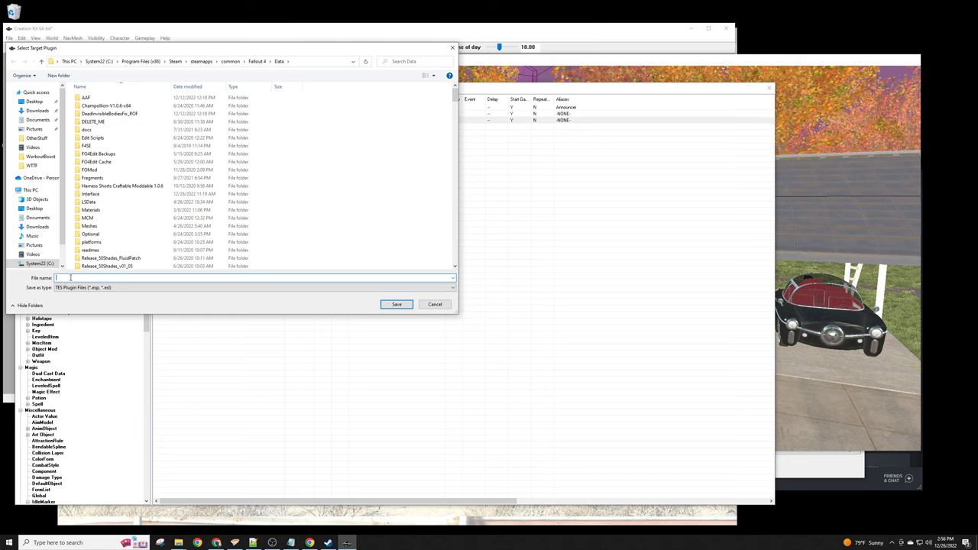
{"action": "type", "text": "Eye"}
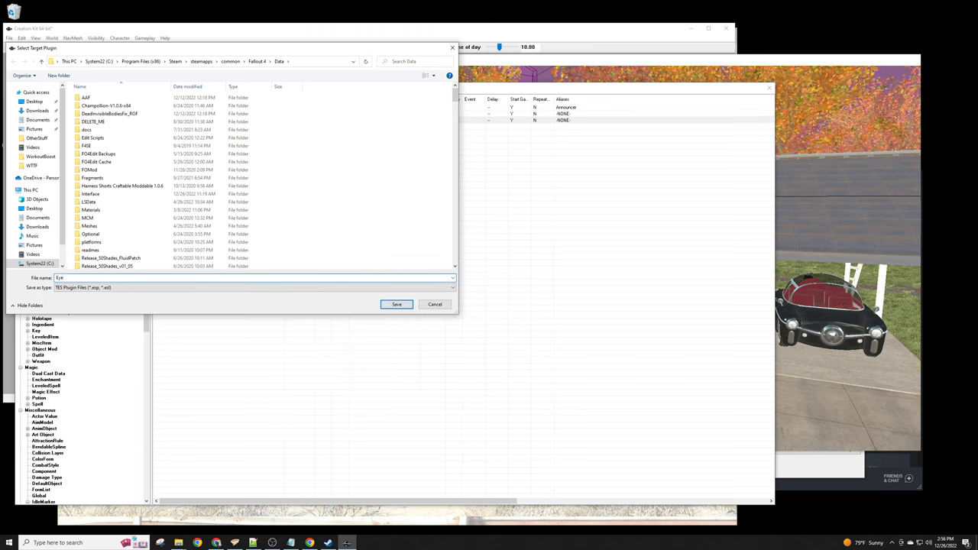
{"action": "type", "text": "glassesStart"}
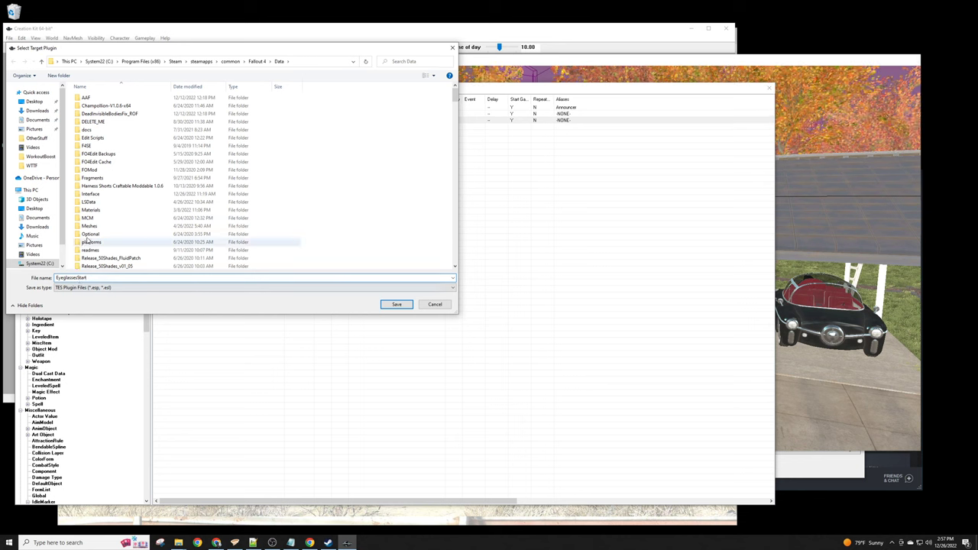
Look through the plugin files already in the Data folder to compare their names
{"action": "scroll", "coordinate": [122, 239], "scroll_direction": "down", "scroll_amount": 7}
{"action": "scroll", "coordinate": [126, 240], "scroll_direction": "down", "scroll_amount": 10}
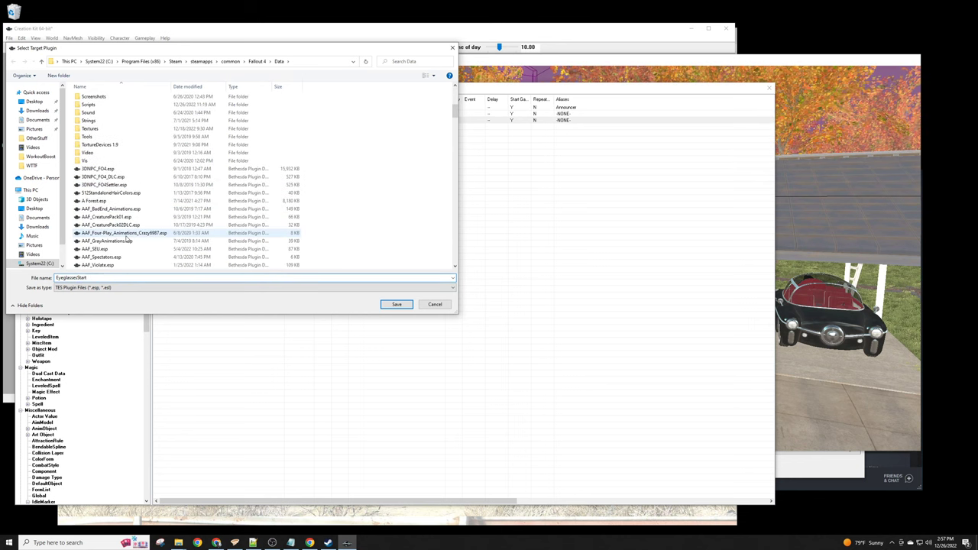
{"action": "scroll", "coordinate": [126, 239], "scroll_direction": "down", "scroll_amount": 7}
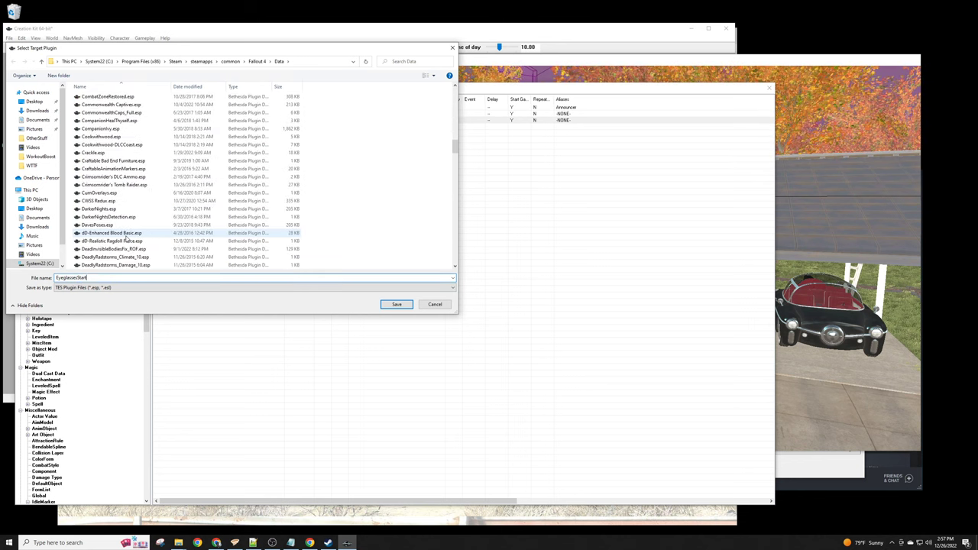
{"action": "scroll", "coordinate": [126, 240], "scroll_direction": "down", "scroll_amount": 8}
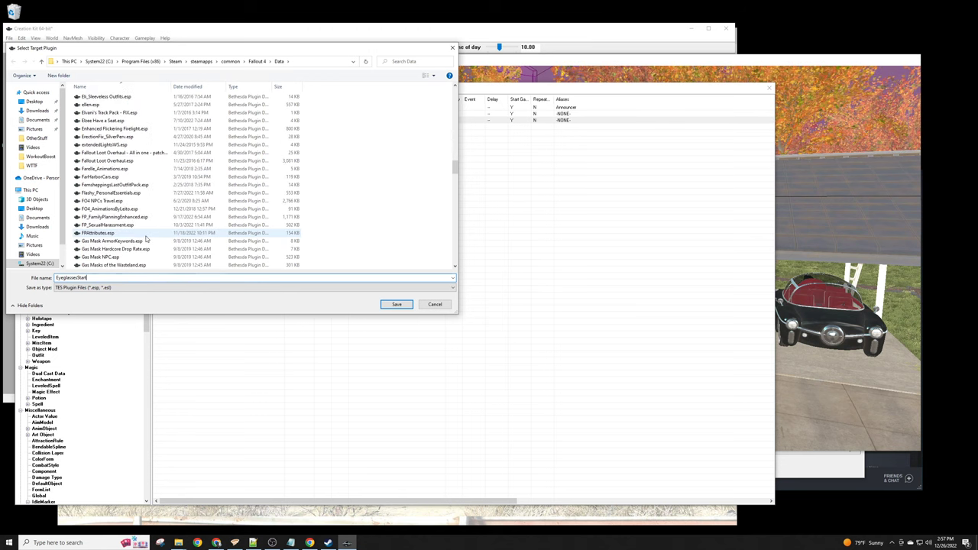
{"action": "scroll", "coordinate": [146, 239], "scroll_direction": "down", "scroll_amount": 8}
{"action": "scroll", "coordinate": [146, 239], "scroll_direction": "down", "scroll_amount": 8}
{"action": "scroll", "coordinate": [147, 236], "scroll_direction": "down", "scroll_amount": 5}
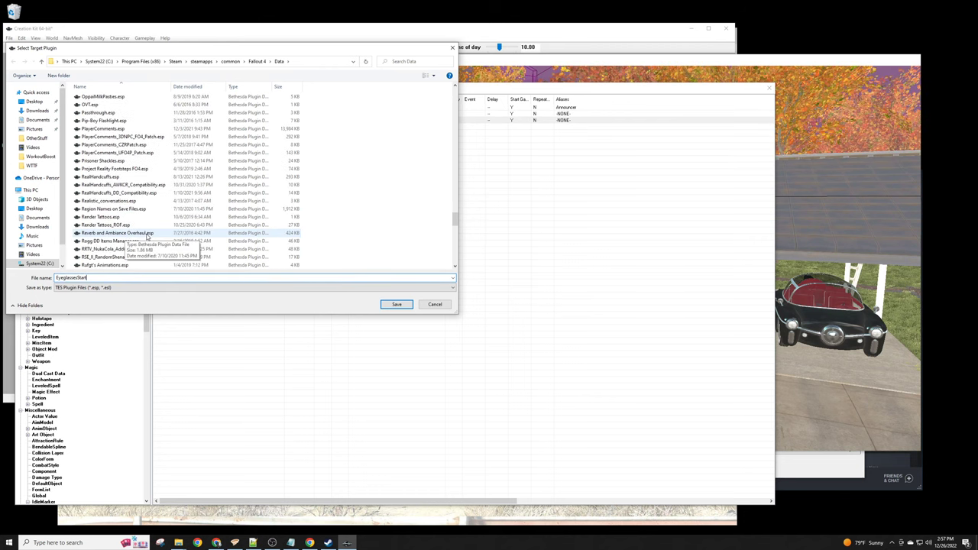
{"action": "scroll", "coordinate": [150, 233], "scroll_direction": "down", "scroll_amount": 3}
{"action": "scroll", "coordinate": [152, 228], "scroll_direction": "down", "scroll_amount": 10}
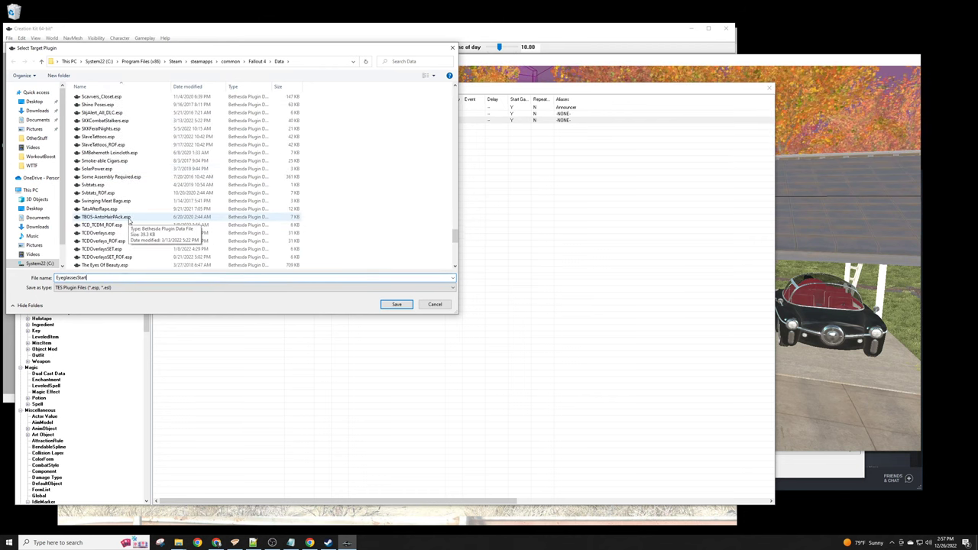
{"action": "scroll", "coordinate": [126, 221], "scroll_direction": "down", "scroll_amount": 1}
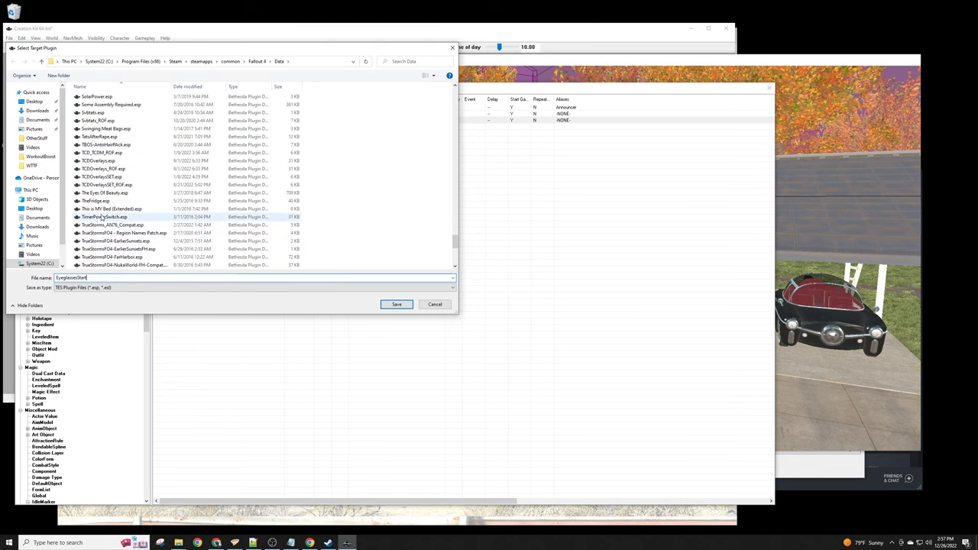
{"action": "scroll", "coordinate": [122, 226], "scroll_direction": "down", "scroll_amount": 5}
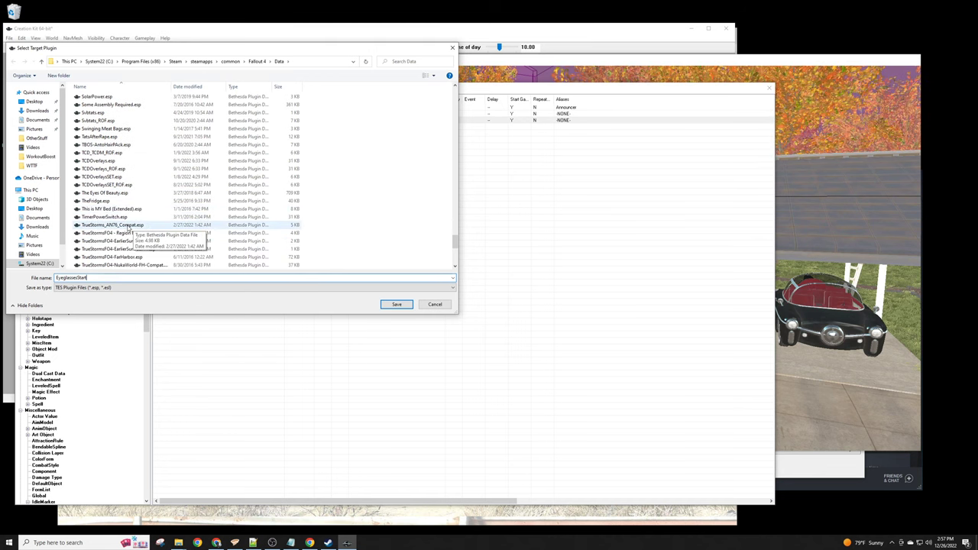
{"action": "scroll", "coordinate": [128, 229], "scroll_direction": "down", "scroll_amount": 3}
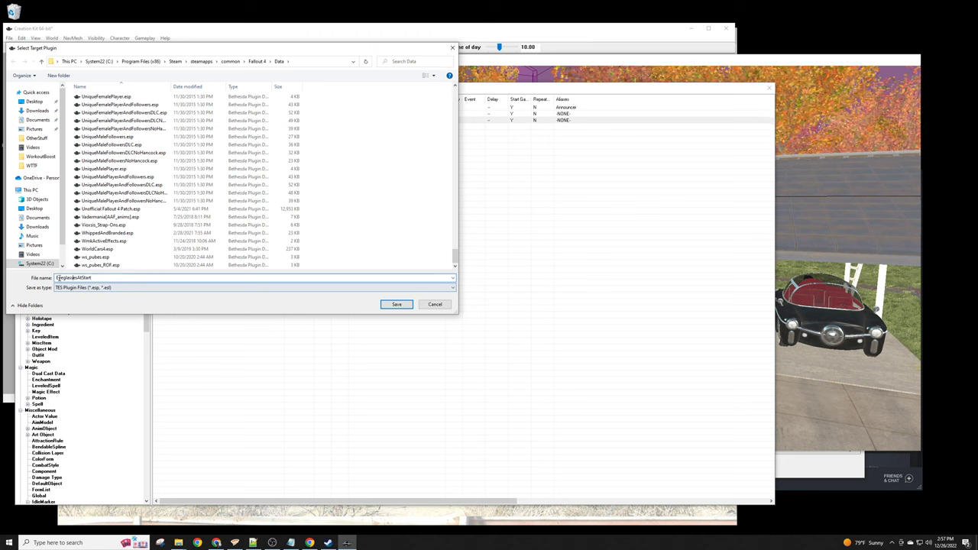
Change the plugin's file name to EyeglassesAtStart and save it
{"action": "double_click", "coordinate": [73, 277]}
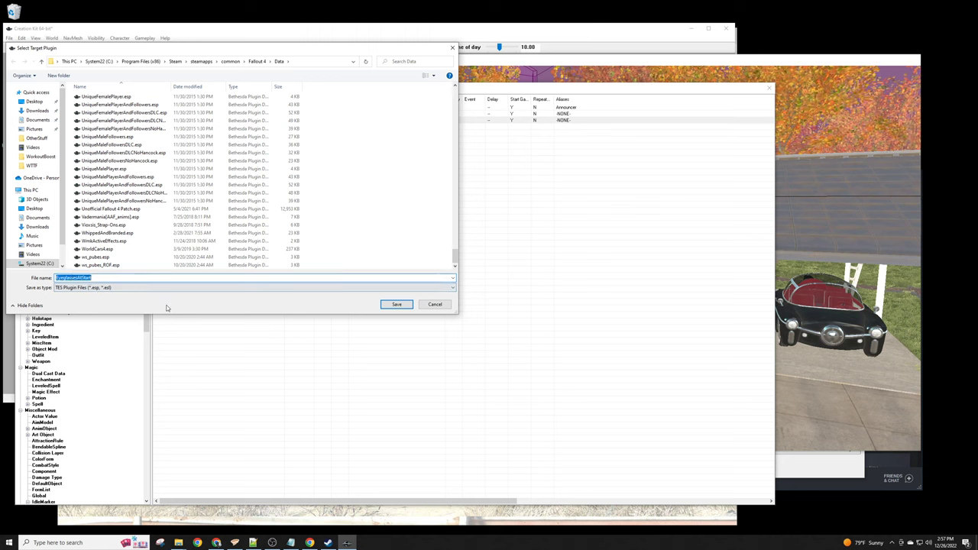
{"action": "left_click", "coordinate": [397, 305]}
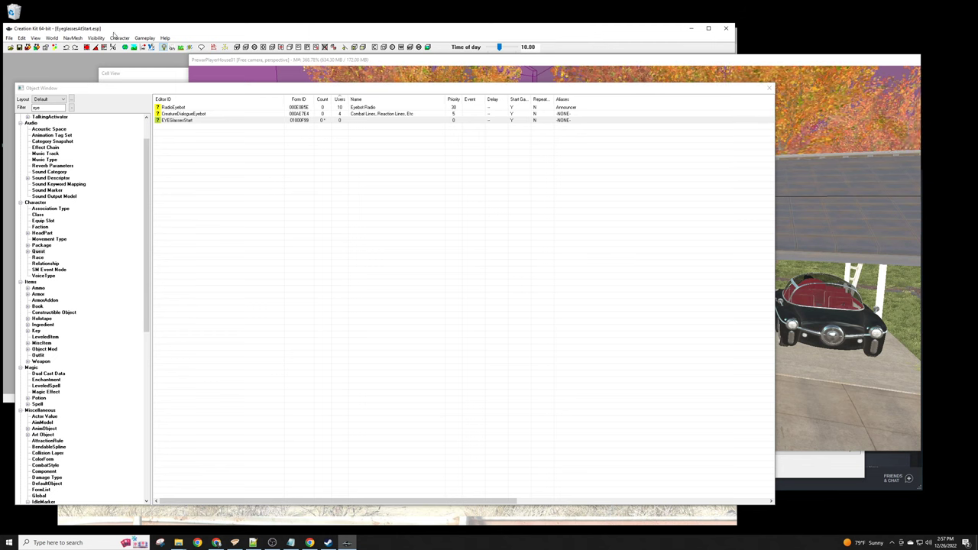
Edit the EYEGlassesStart quest's Editor ID directly in the list, inserting "At" before "Start"
{"action": "left_click", "coordinate": [191, 121]}
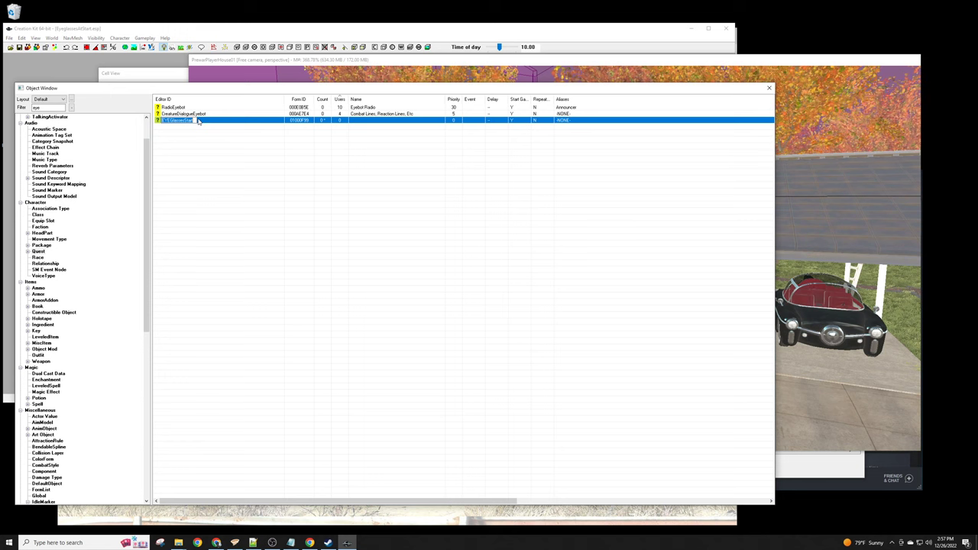
{"action": "left_click", "coordinate": [201, 130]}
{"action": "left_click", "coordinate": [191, 122]}
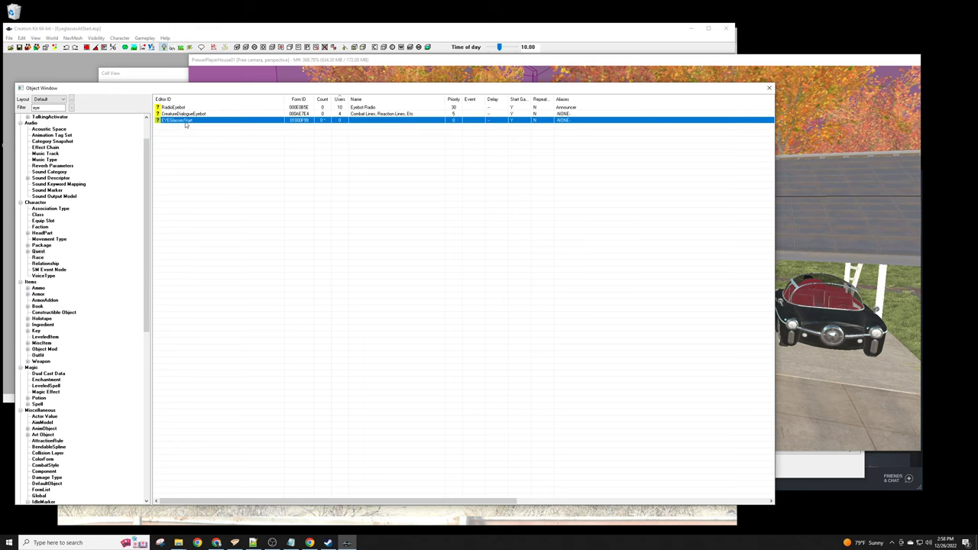
{"action": "left_click", "coordinate": [186, 122]}
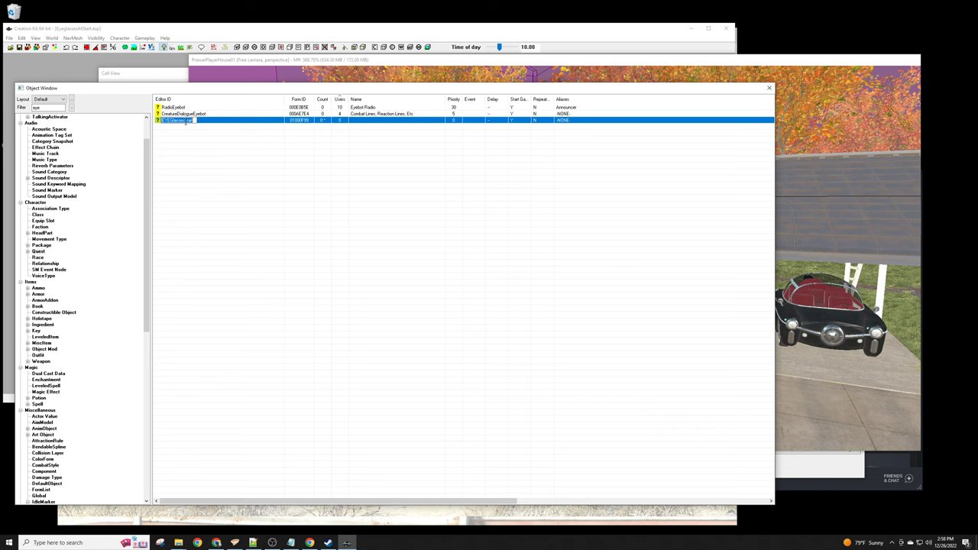
{"action": "left_click", "coordinate": [186, 122]}
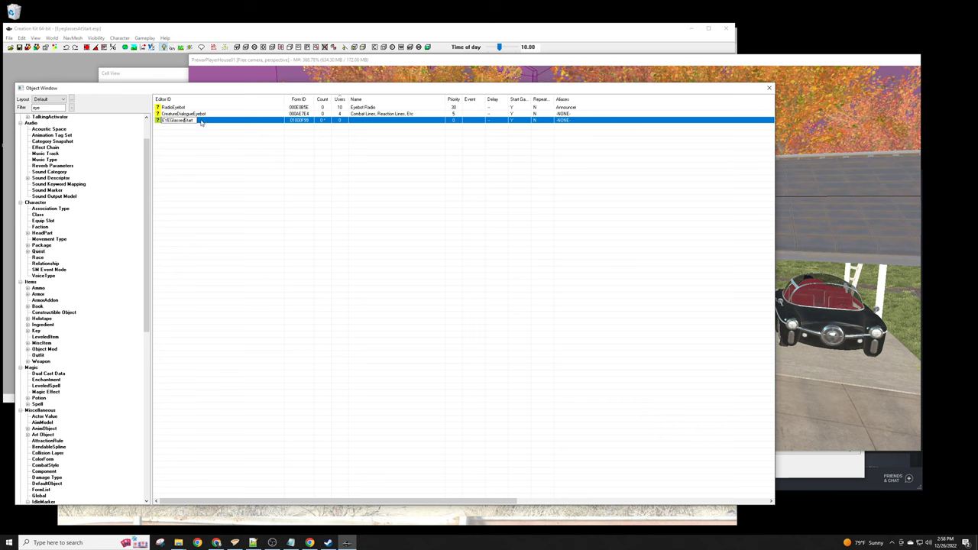
{"action": "type", "text": "At"}
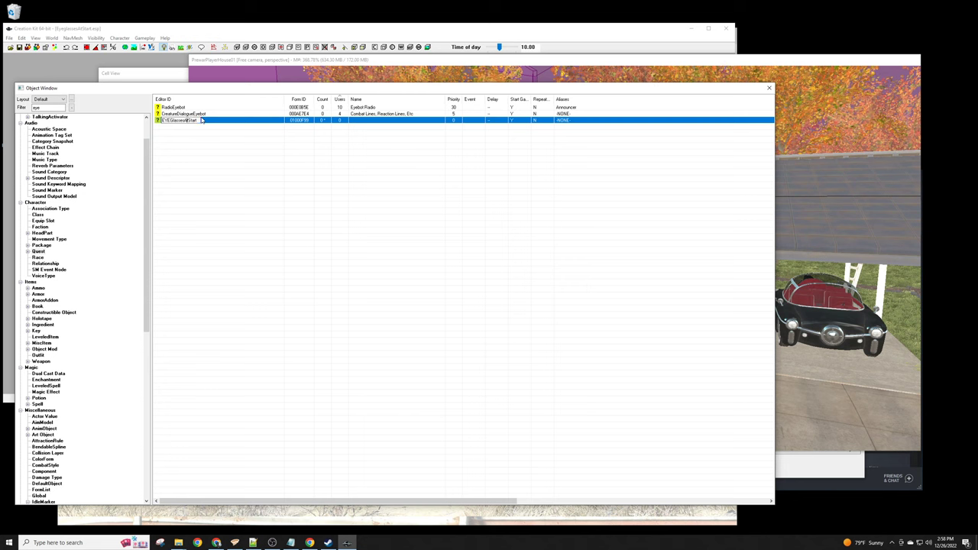
Correct the ID's capitalization to EyeglassesAtStart and rename the existing quest rather than creating a new object
{"action": "key", "text": "Home"}
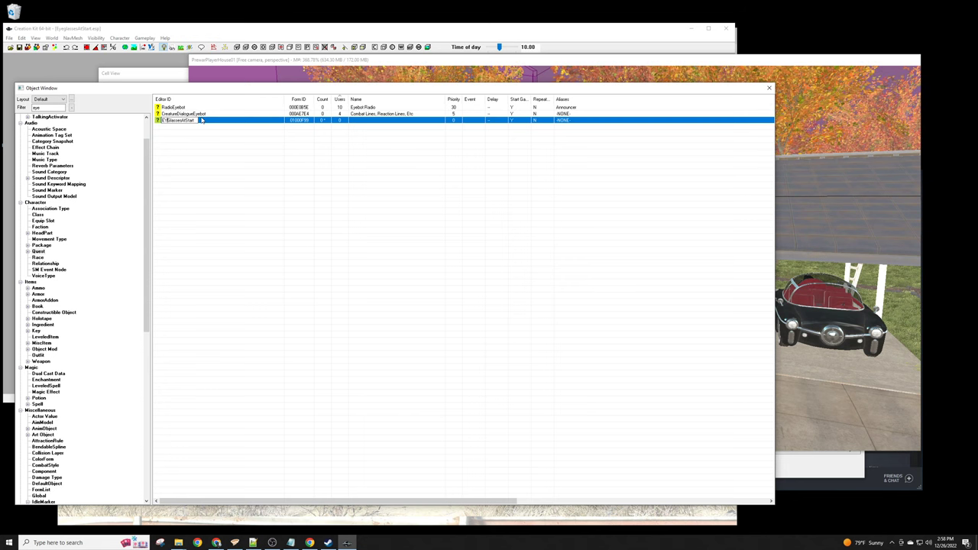
{"action": "key", "text": "Delete"}
{"action": "key", "text": "Delete"}
{"action": "key", "text": "Right"}
{"action": "key", "text": "Delete"}
{"action": "type", "text": "yeg"}
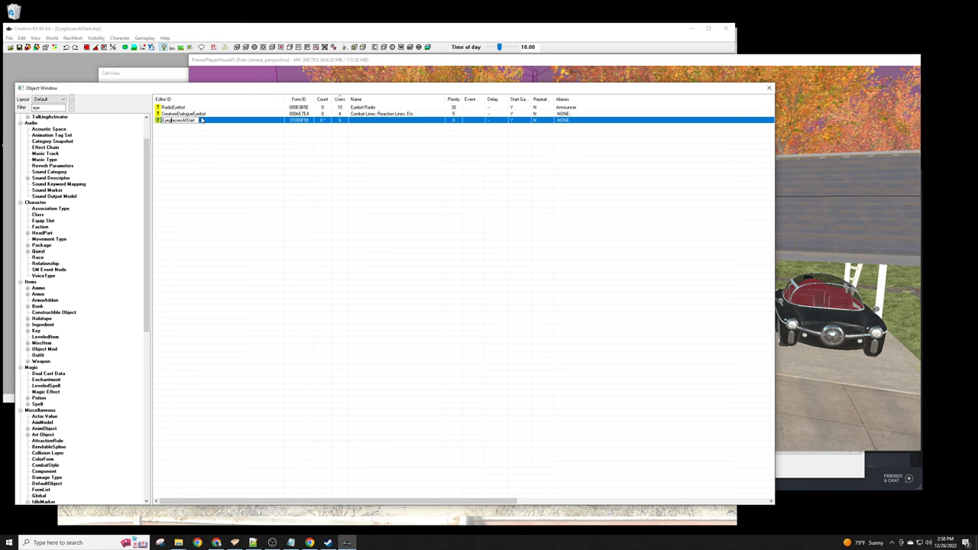
{"action": "key", "text": "Return"}
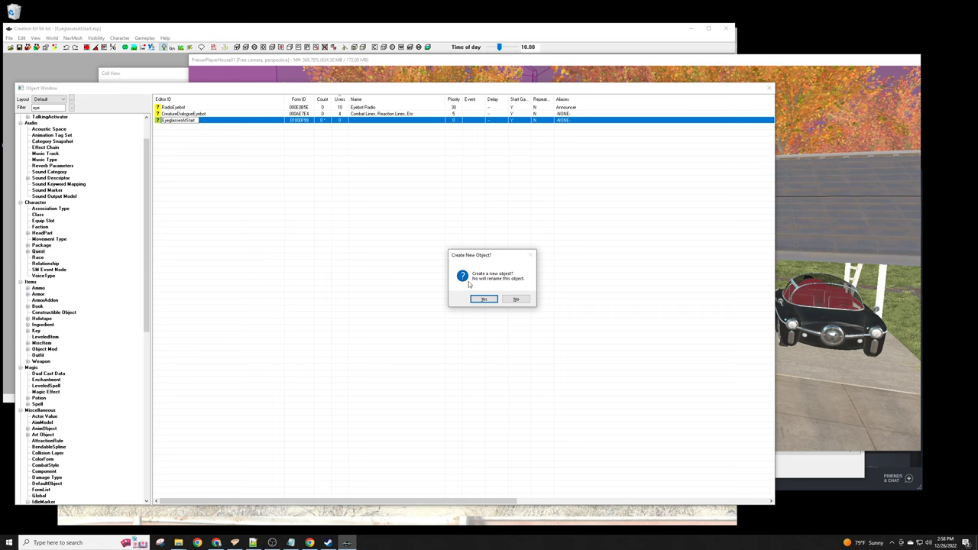
{"action": "left_click", "coordinate": [517, 299]}
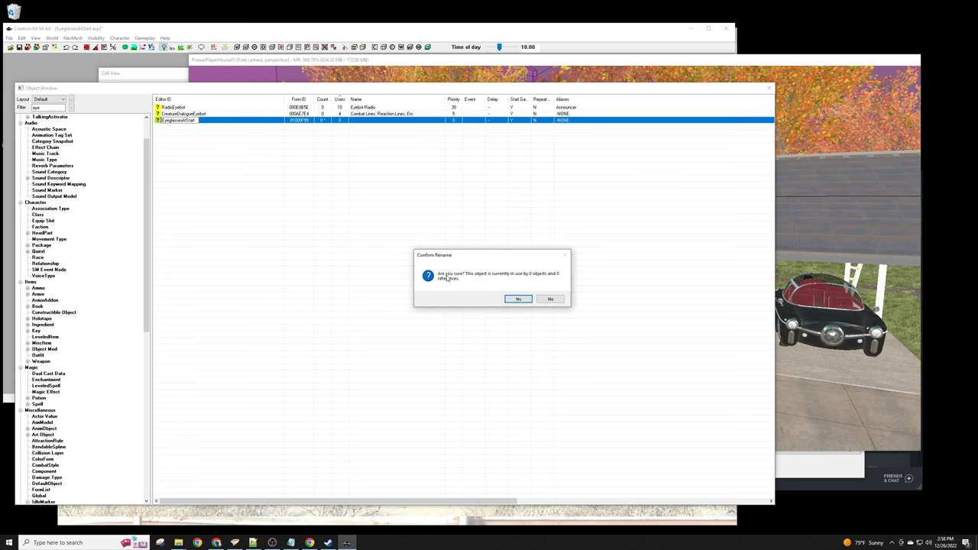
{"action": "left_click", "coordinate": [519, 299]}
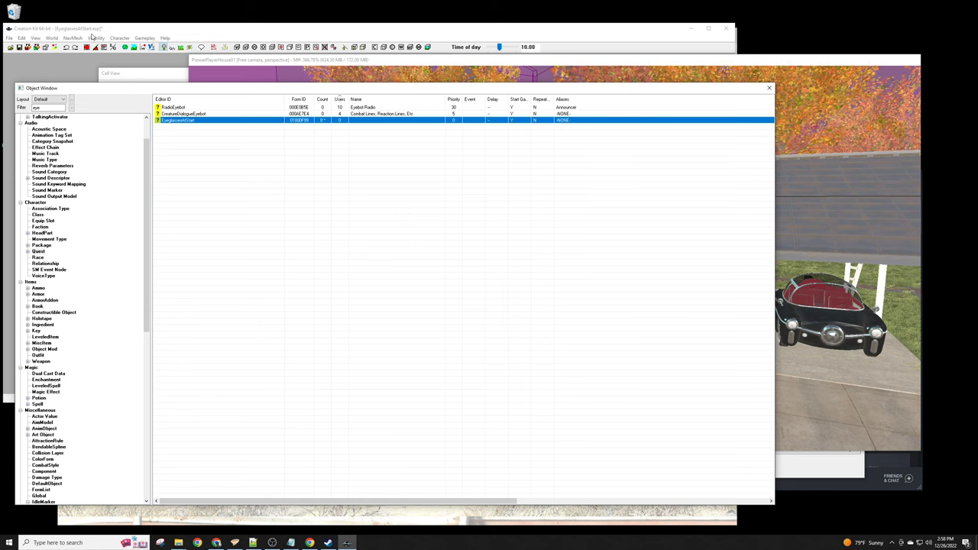
Save the plugin with the renamed quest
{"action": "left_click", "coordinate": [18, 49]}
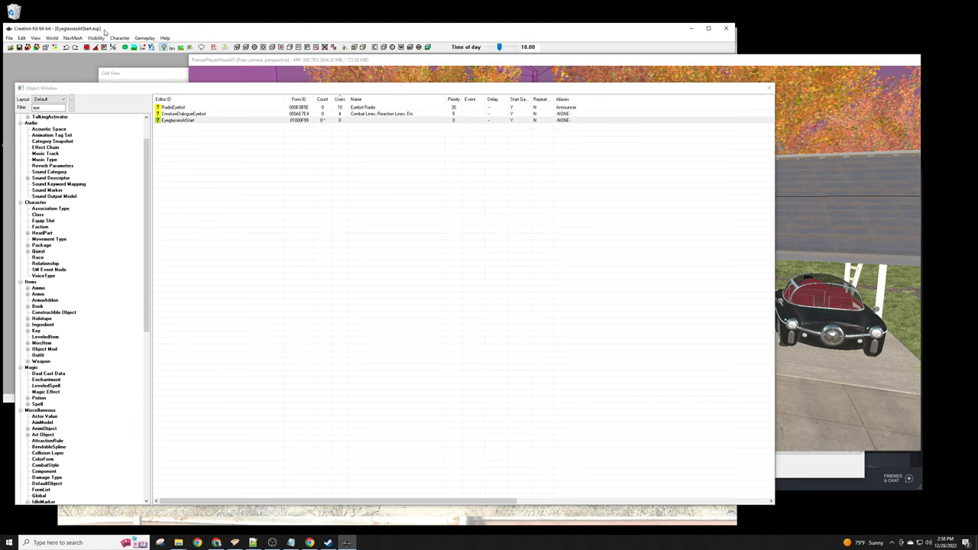
{"action": "left_click", "coordinate": [19, 47]}
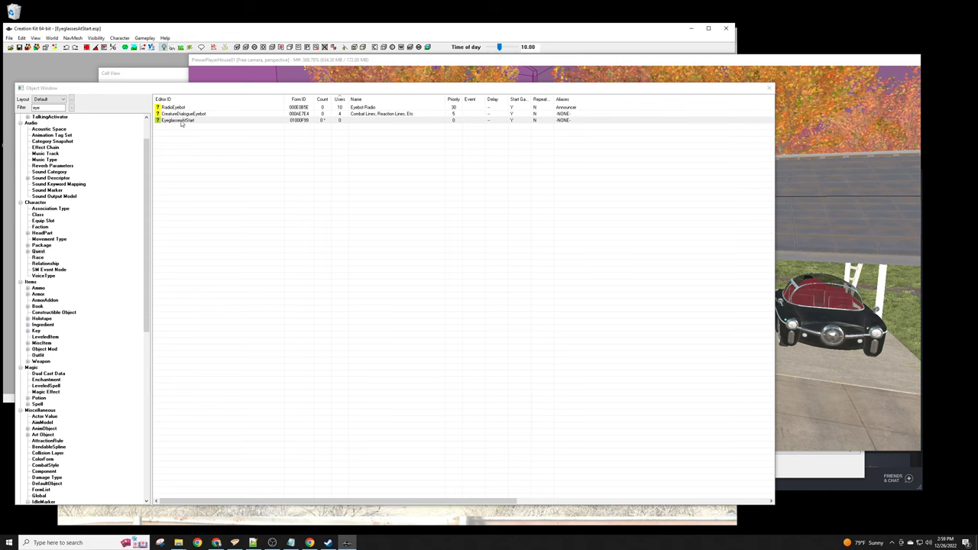
Open the EyeglassesAtStart quest and check its stages and its general quest data
{"action": "key", "text": "Delete"}
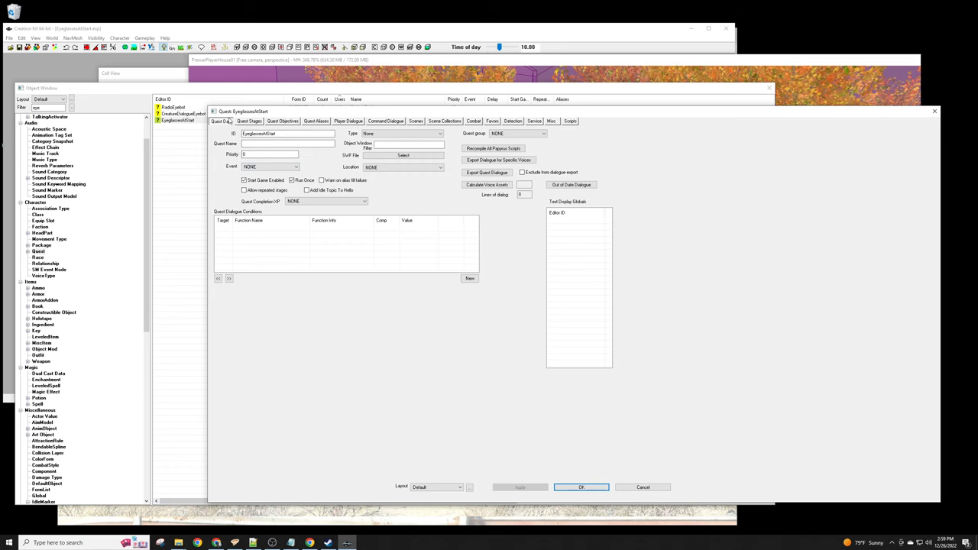
{"action": "left_click", "coordinate": [258, 122]}
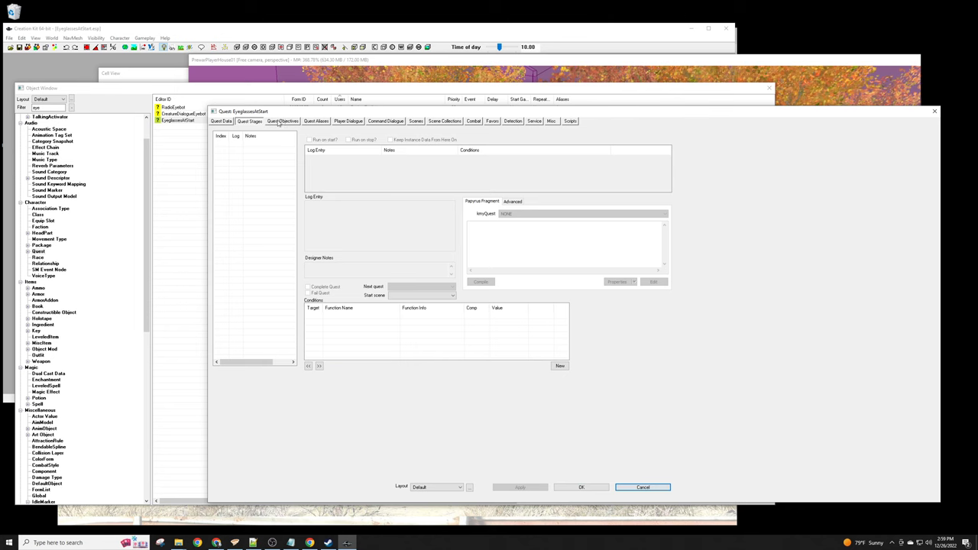
{"action": "left_click", "coordinate": [226, 122]}
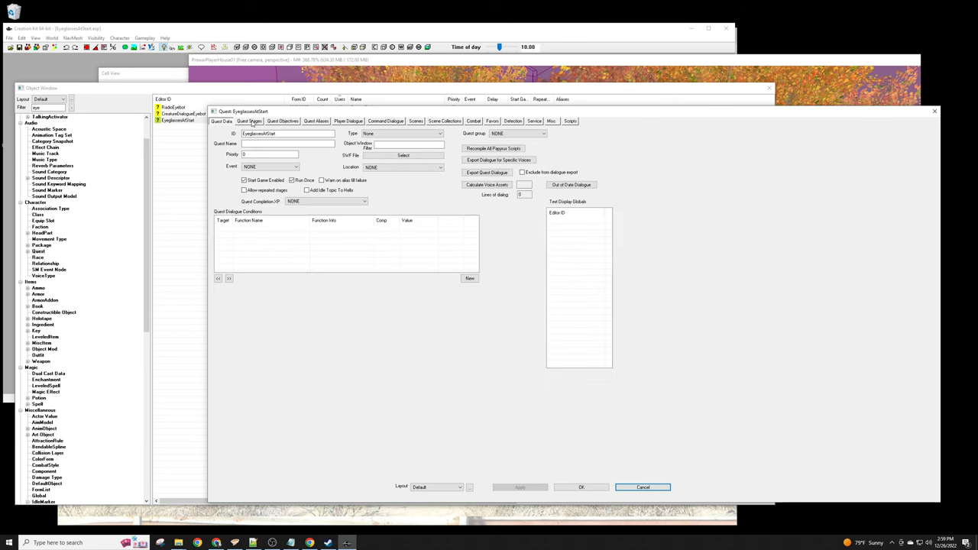
Look through the quest's stages, objectives, aliases and scenes, and return to its general quest data
{"action": "left_click", "coordinate": [251, 123]}
{"action": "left_click", "coordinate": [283, 122]}
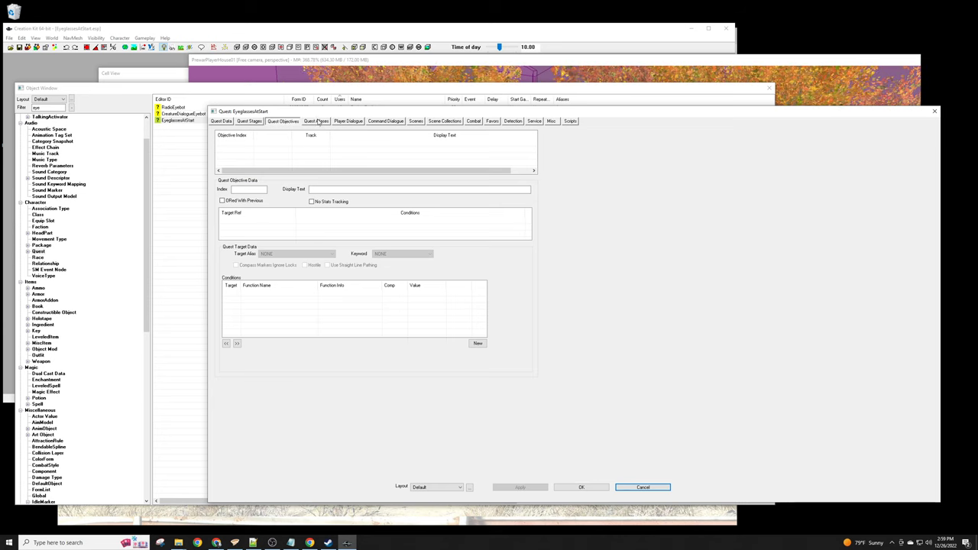
{"action": "left_click", "coordinate": [321, 125]}
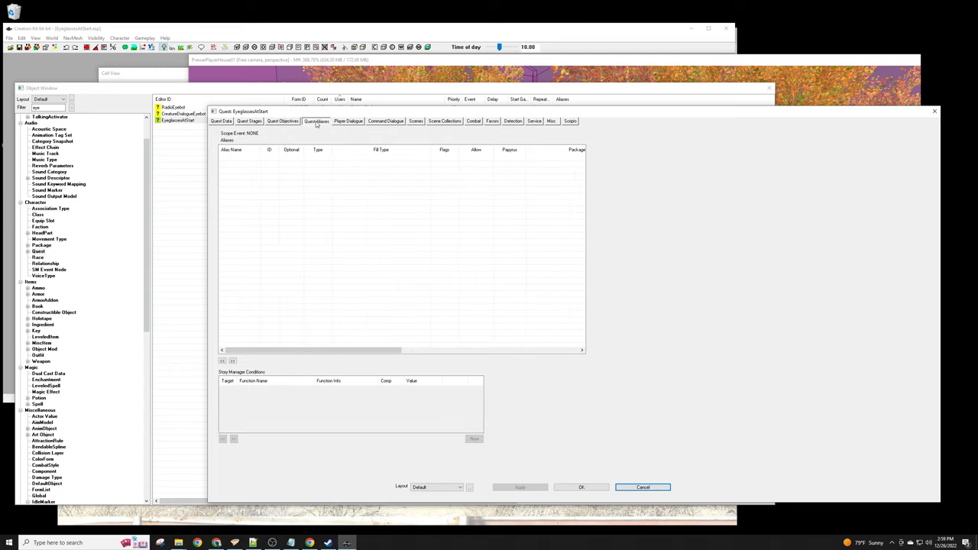
{"action": "left_click", "coordinate": [295, 123]}
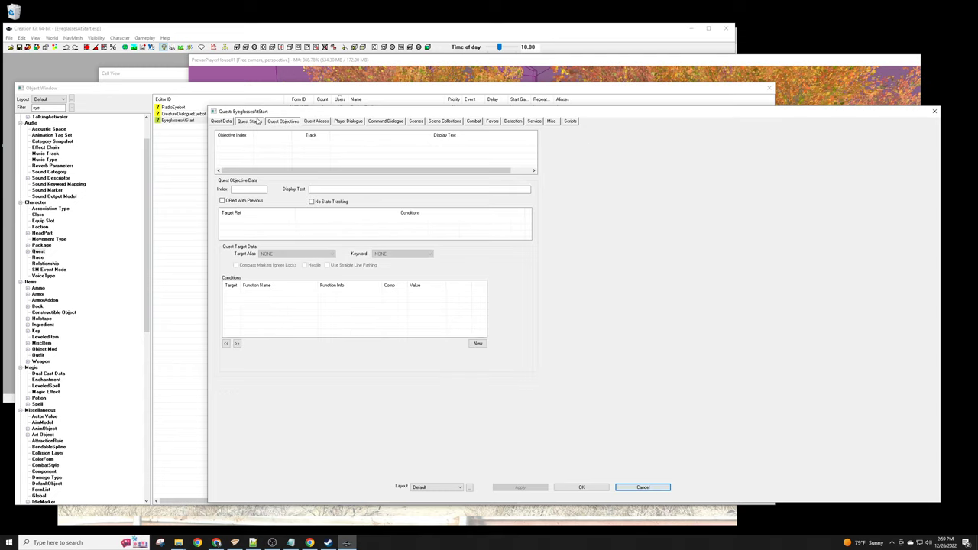
{"action": "left_click", "coordinate": [316, 121]}
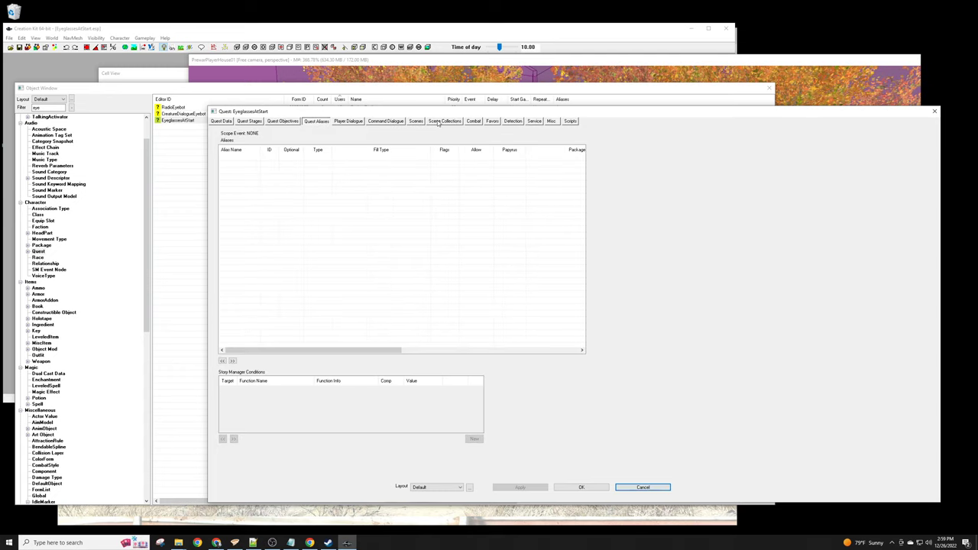
{"action": "left_click", "coordinate": [416, 121]}
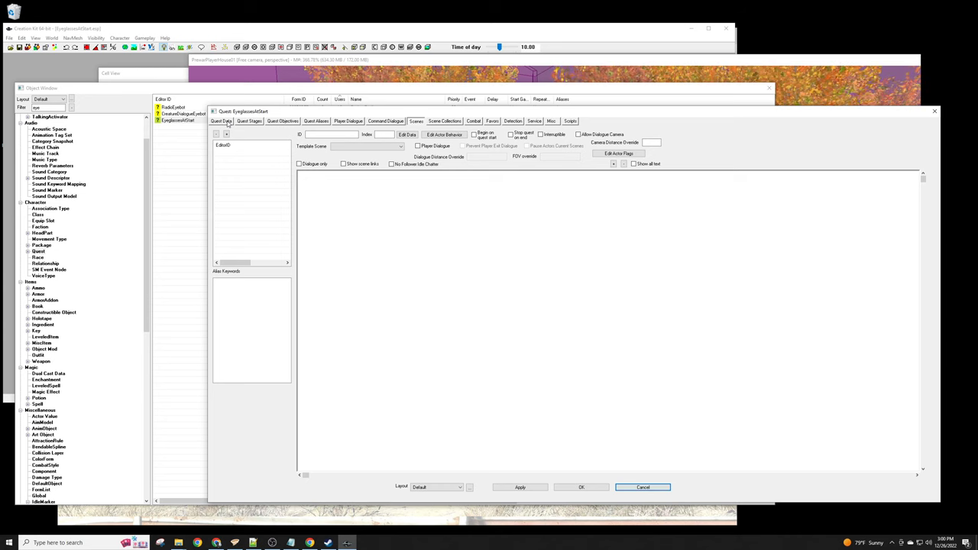
{"action": "left_click", "coordinate": [221, 122]}
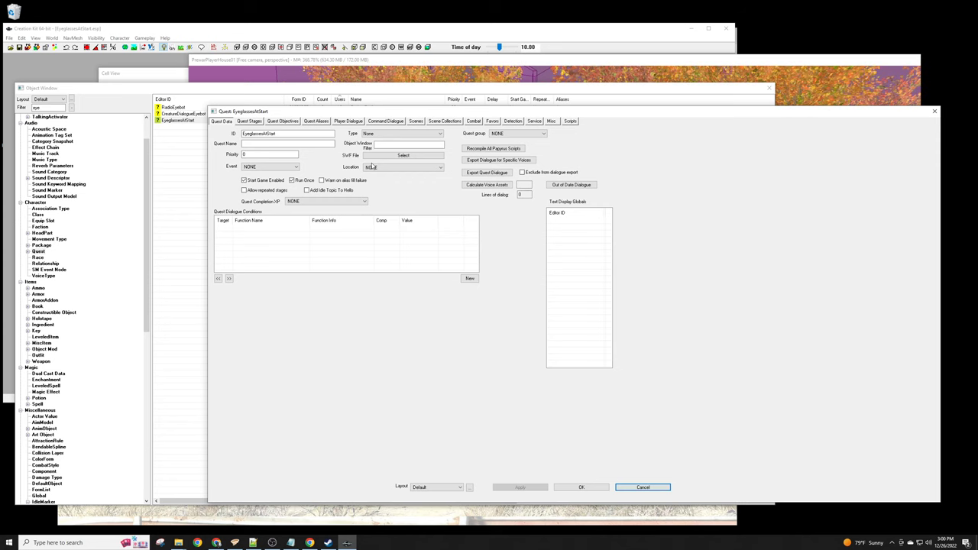
Start adding a new script to the EyeglassesAtStart quest, clearing the name filter in the script list
{"action": "left_click", "coordinate": [571, 121]}
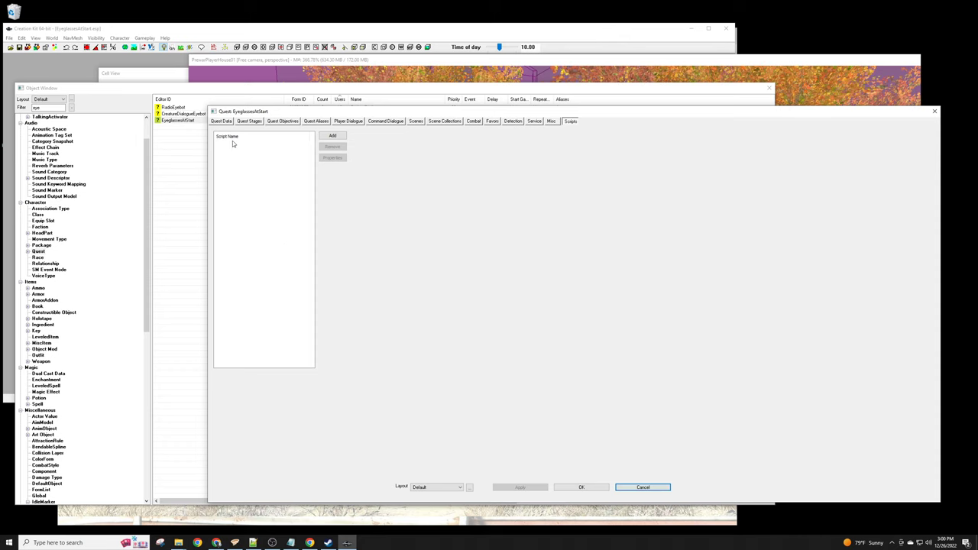
{"action": "left_click", "coordinate": [334, 136]}
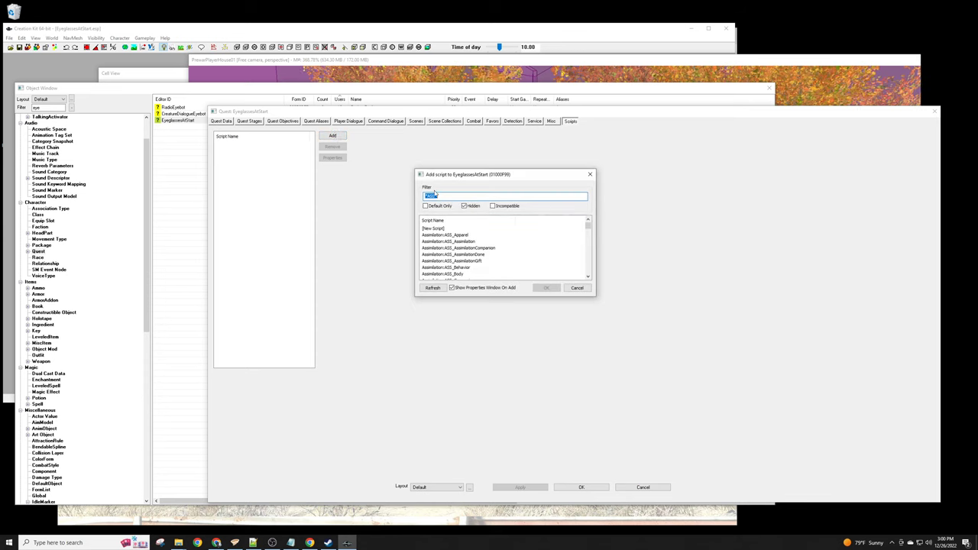
{"action": "type", "text": "*AS"}
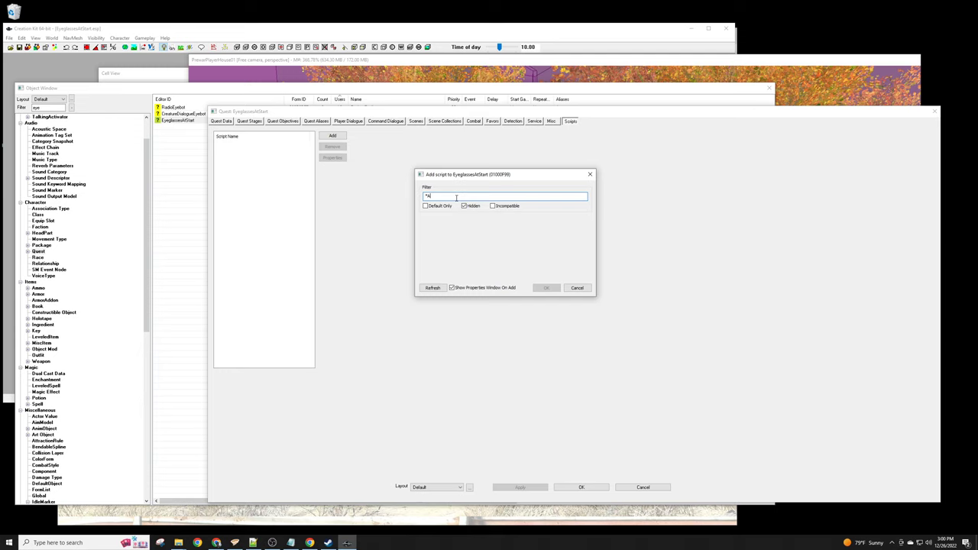
{"action": "key", "text": "BackSpace"}
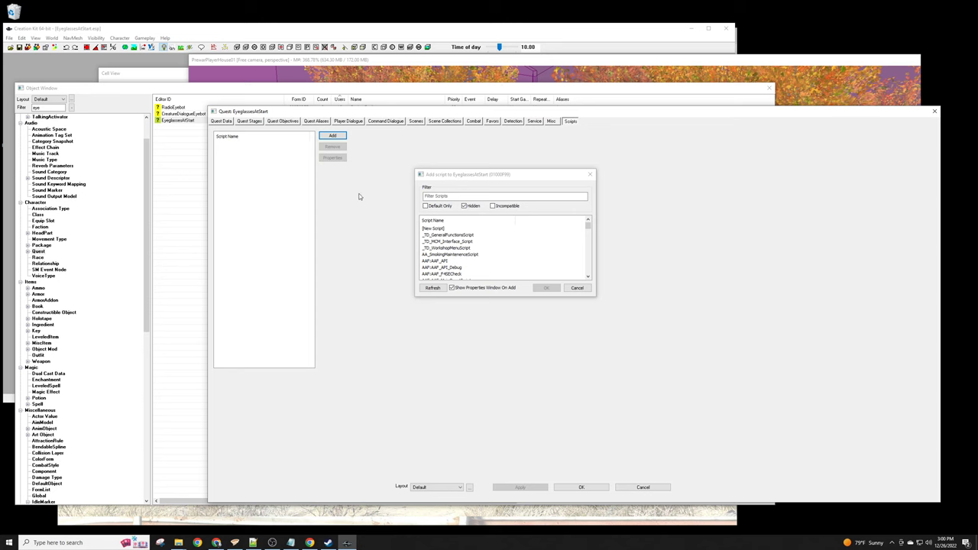
{"action": "left_click", "coordinate": [451, 197]}
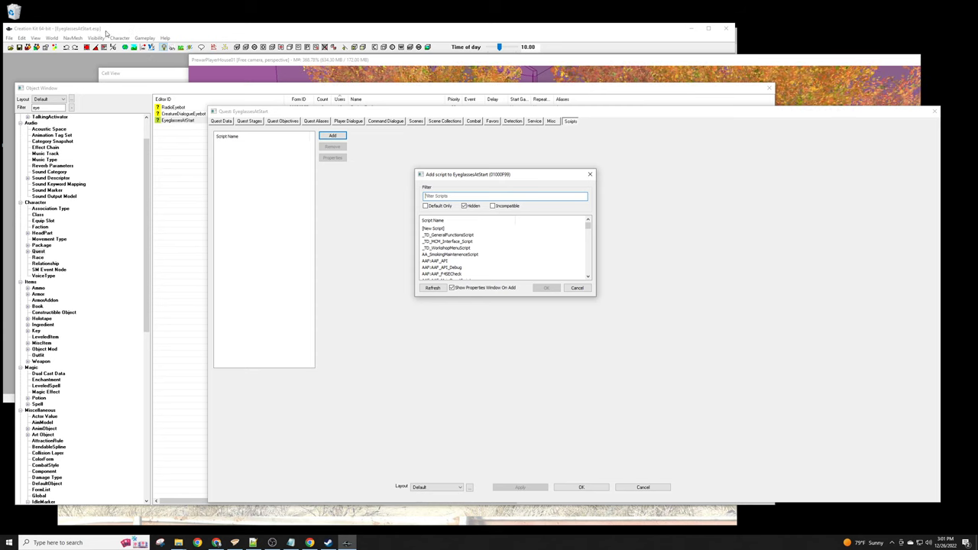
{"action": "left_click", "coordinate": [449, 196]}
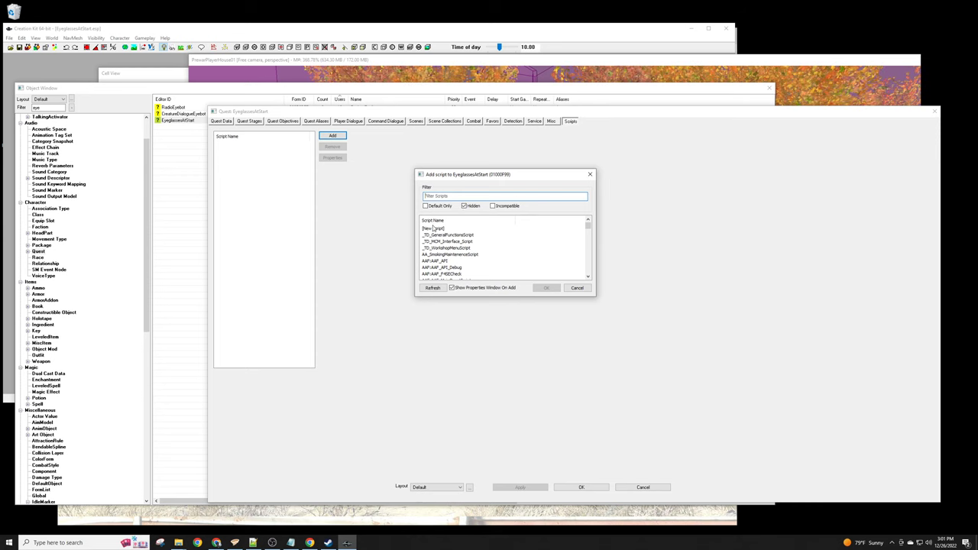
{"action": "left_click", "coordinate": [438, 231]}
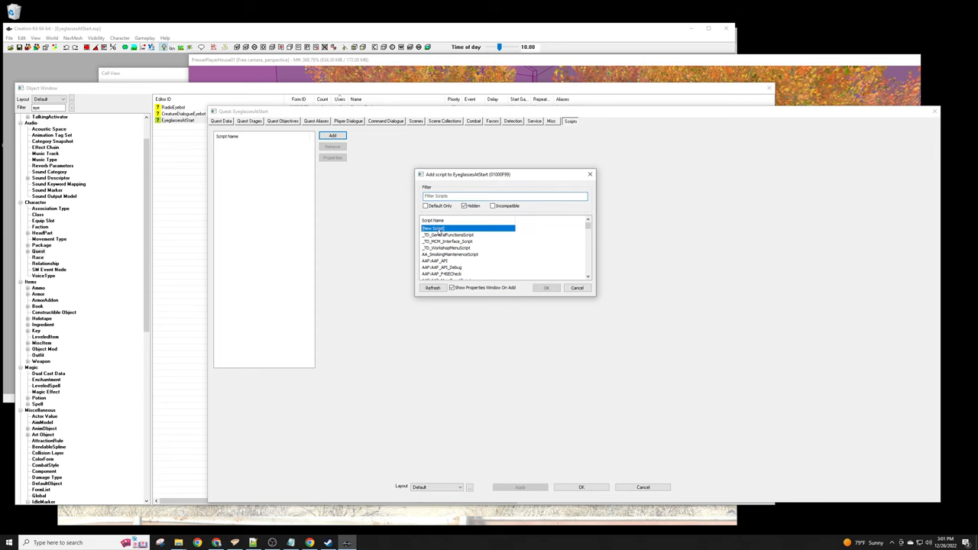
{"action": "double_click", "coordinate": [441, 231]}
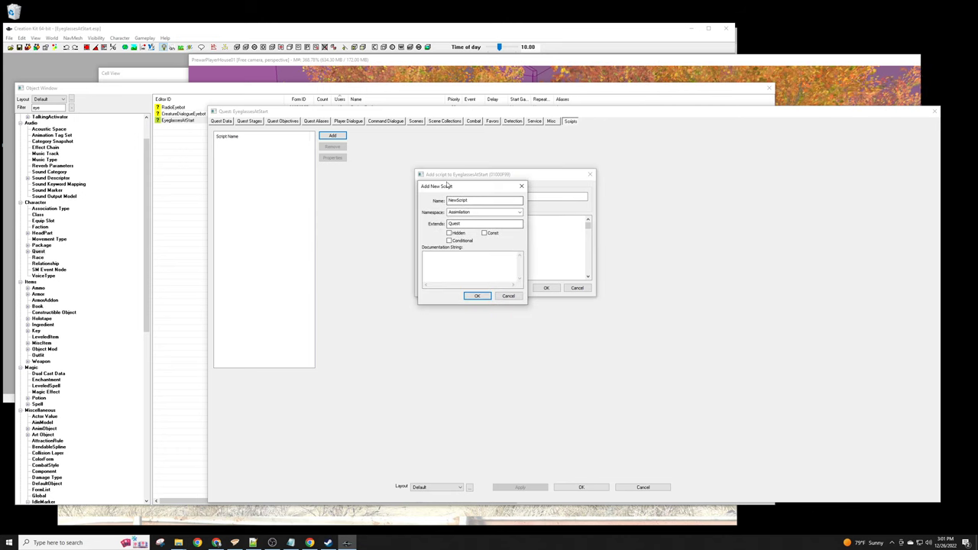
Set the new script's namespace to EyeglassesAtStart instead of one of the existing namespaces
{"action": "left_click_drag", "start_coordinate": [451, 175], "coordinate": [456, 204]}
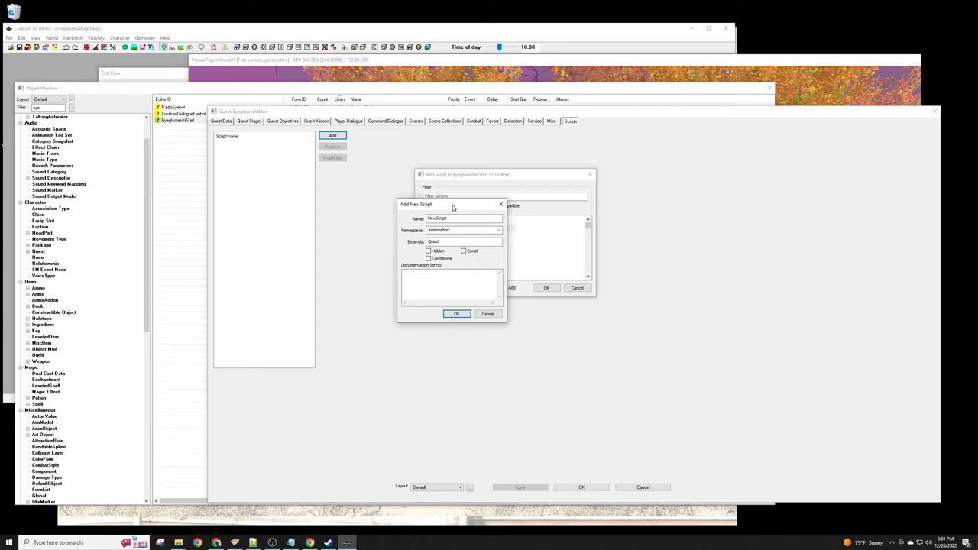
{"action": "left_click", "coordinate": [500, 231]}
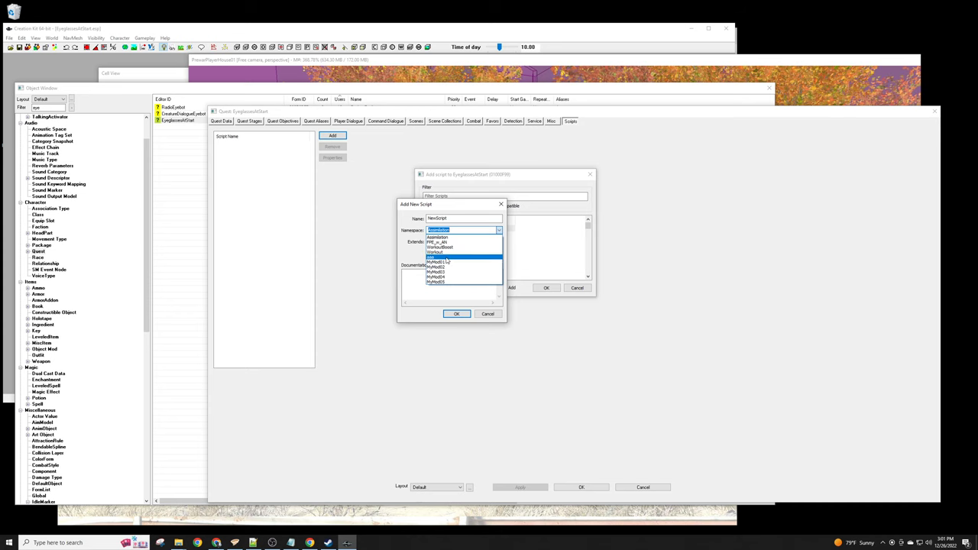
{"action": "left_click", "coordinate": [447, 259]}
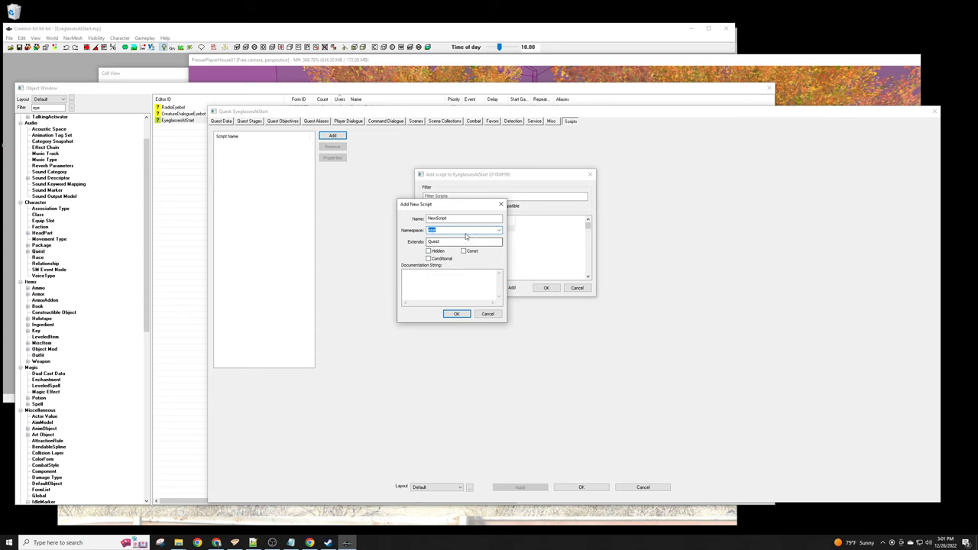
{"action": "left_click", "coordinate": [499, 230]}
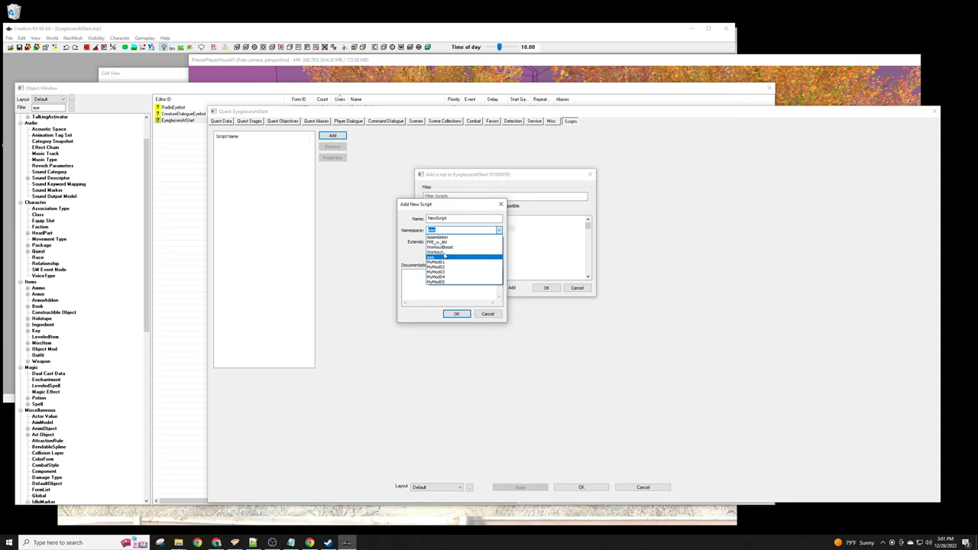
{"action": "left_click", "coordinate": [451, 230]}
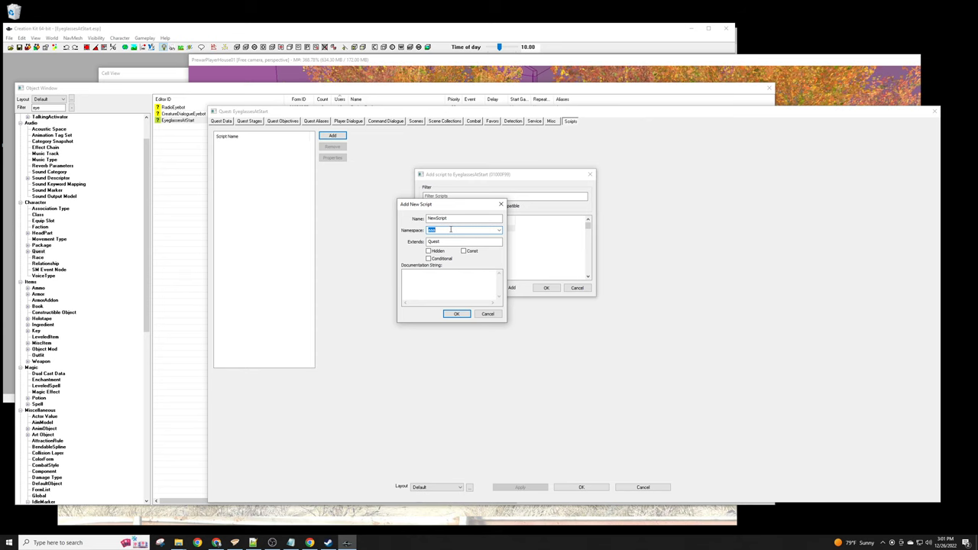
{"action": "type", "text": "Eyeglasses"}
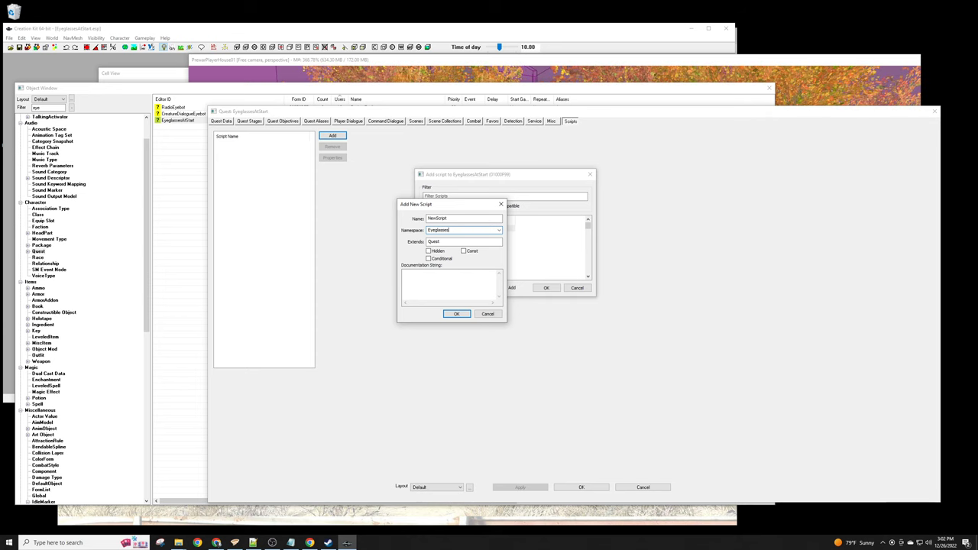
{"action": "type", "text": "AtStart"}
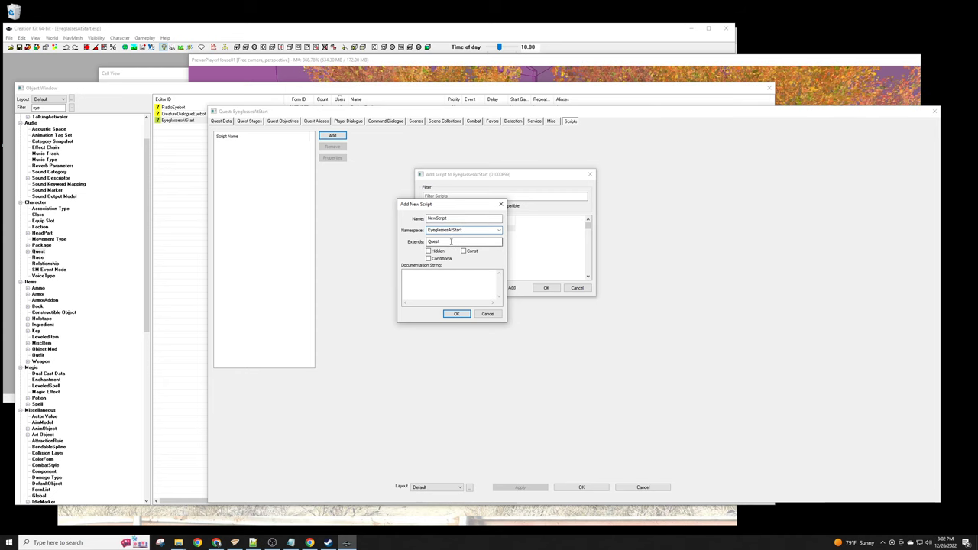
Name the new script EYE_MainQuest
{"action": "double_click", "coordinate": [446, 219]}
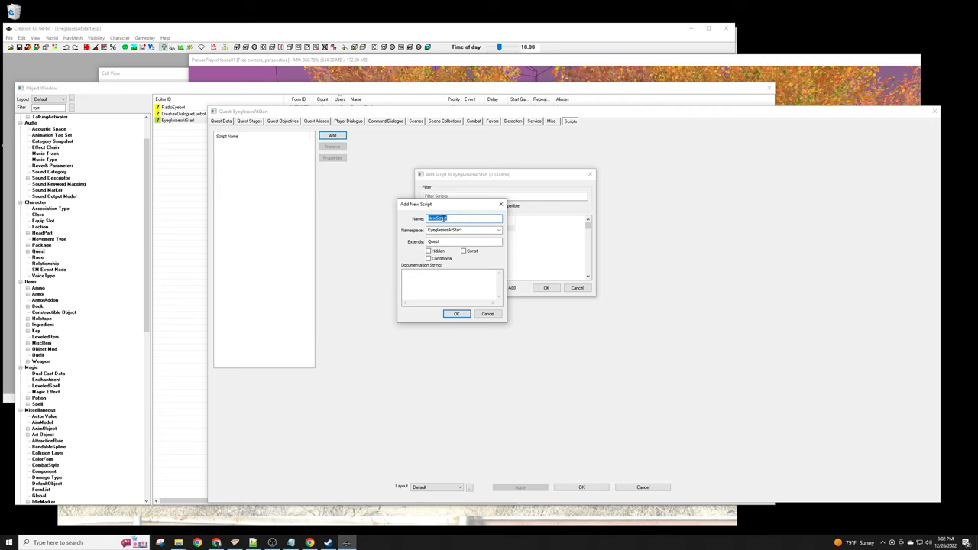
{"action": "type", "text": "Eye"}
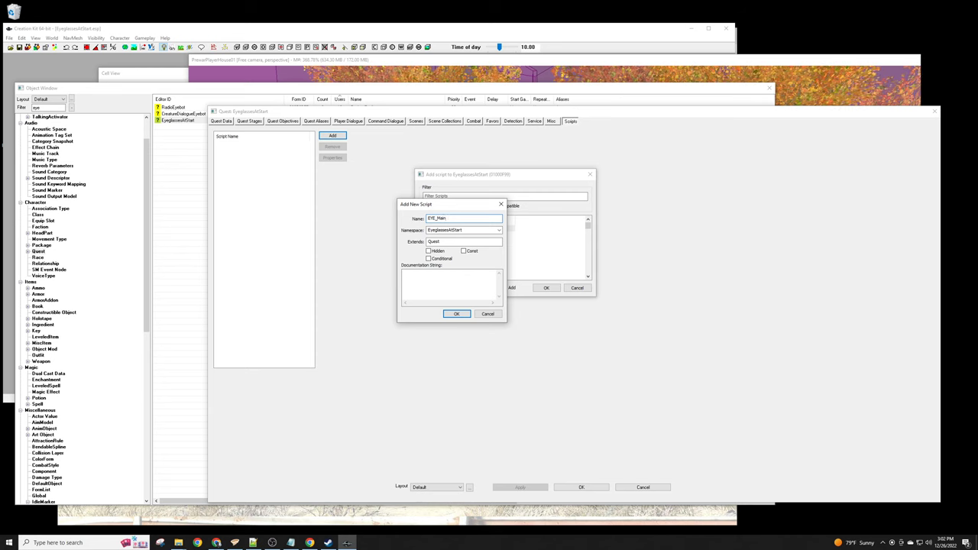
{"action": "type", "text": "Quest"}
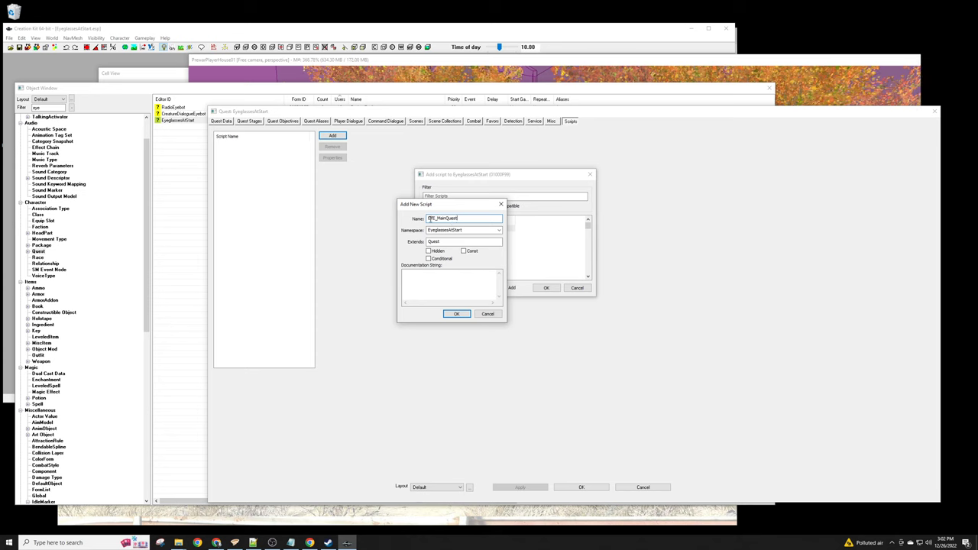
{"action": "left_click", "coordinate": [428, 219]}
{"action": "left_click_drag", "start_coordinate": [428, 219], "coordinate": [436, 218]}
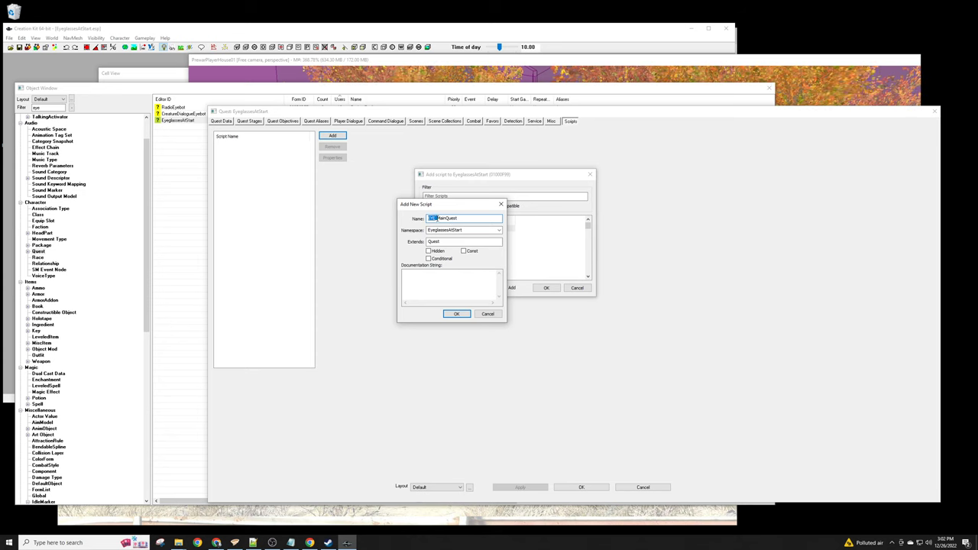
{"action": "left_click", "coordinate": [445, 219]}
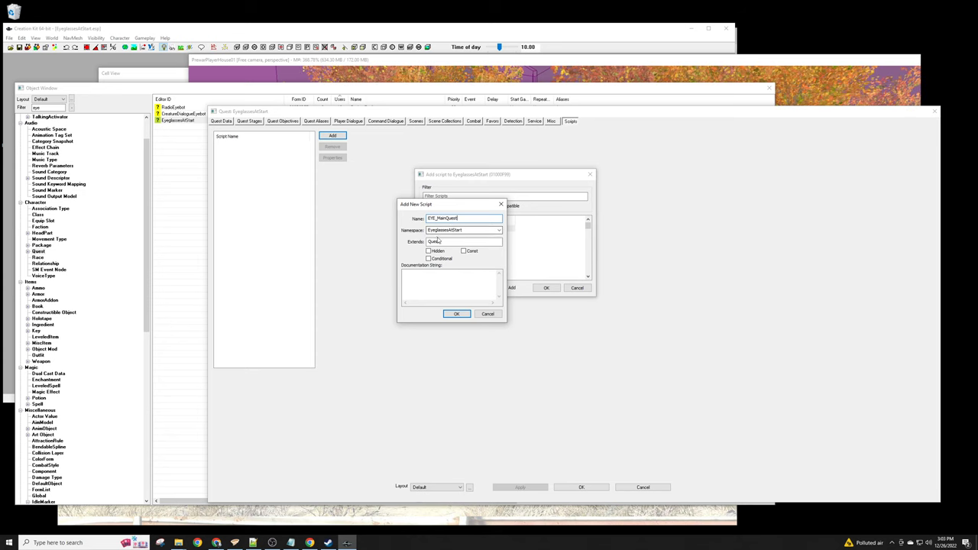
{"action": "left_click_drag", "start_coordinate": [462, 219], "coordinate": [427, 218]}
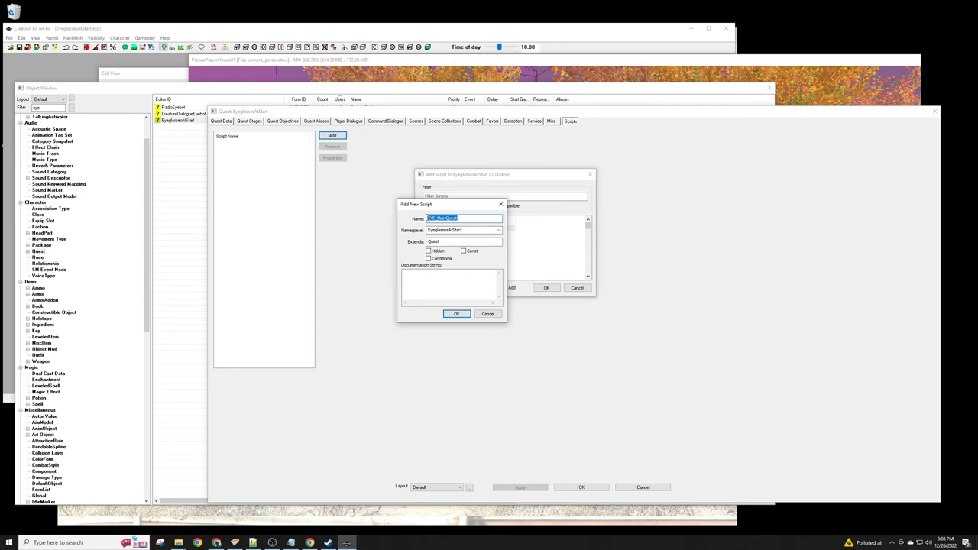
{"action": "left_click", "coordinate": [466, 219]}
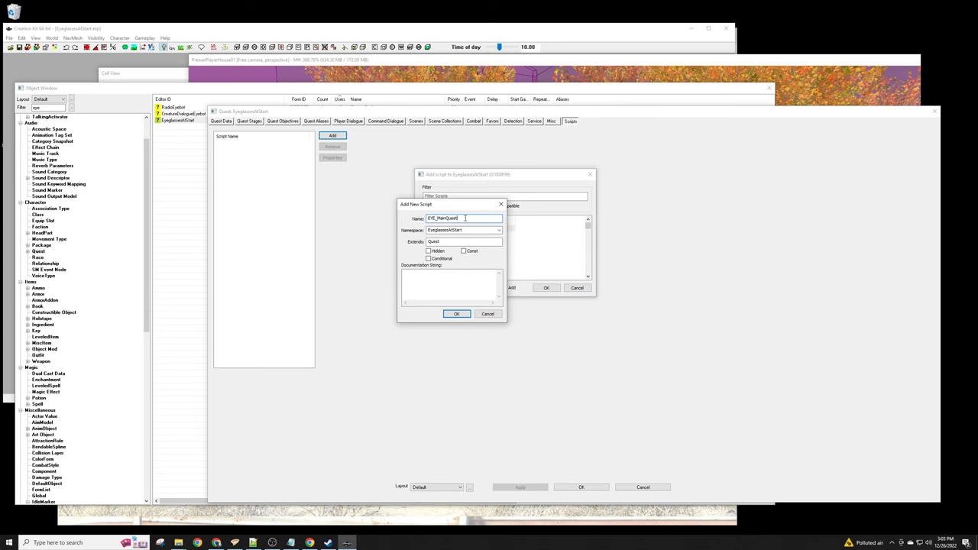
{"action": "left_click_drag", "start_coordinate": [437, 219], "coordinate": [426, 218]}
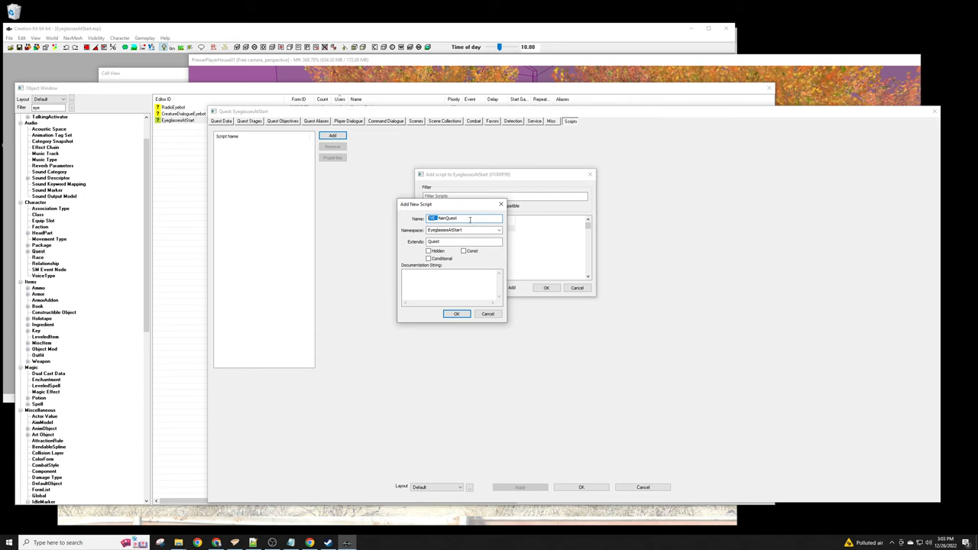
{"action": "left_click", "coordinate": [471, 220]}
{"action": "key", "text": "Tab"}
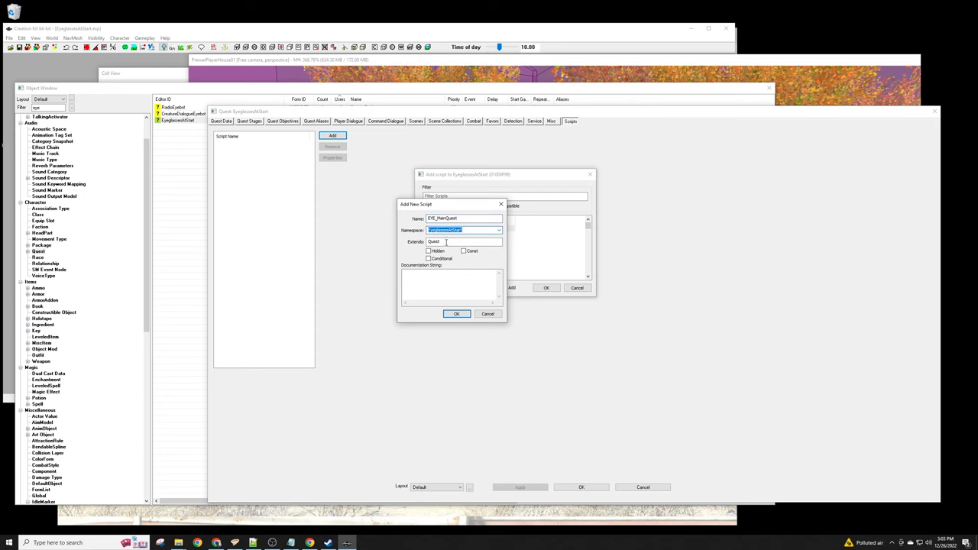
{"action": "left_click", "coordinate": [440, 219]}
{"action": "double_click", "coordinate": [440, 219]}
{"action": "left_click", "coordinate": [439, 219]}
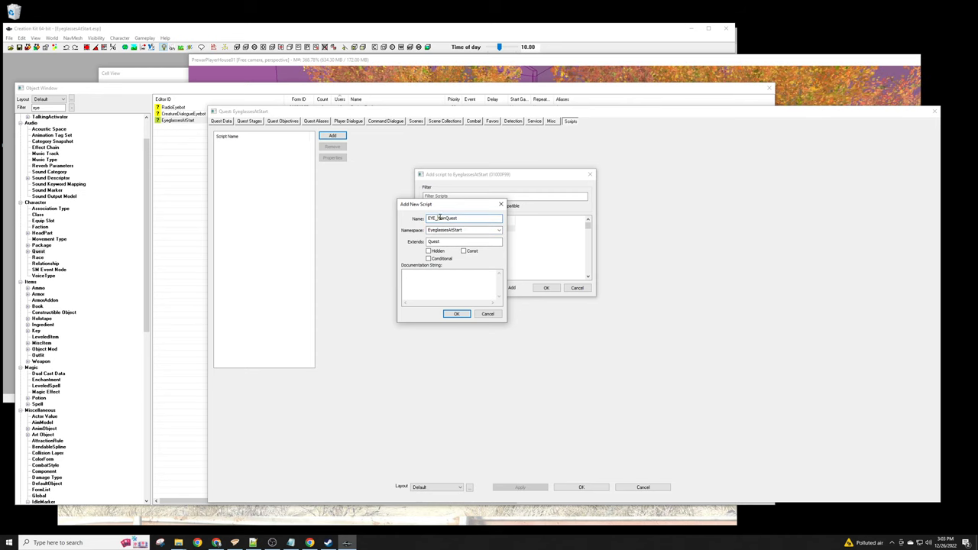
{"action": "left_click_drag", "start_coordinate": [436, 218], "coordinate": [425, 219]}
{"action": "left_click", "coordinate": [461, 219]}
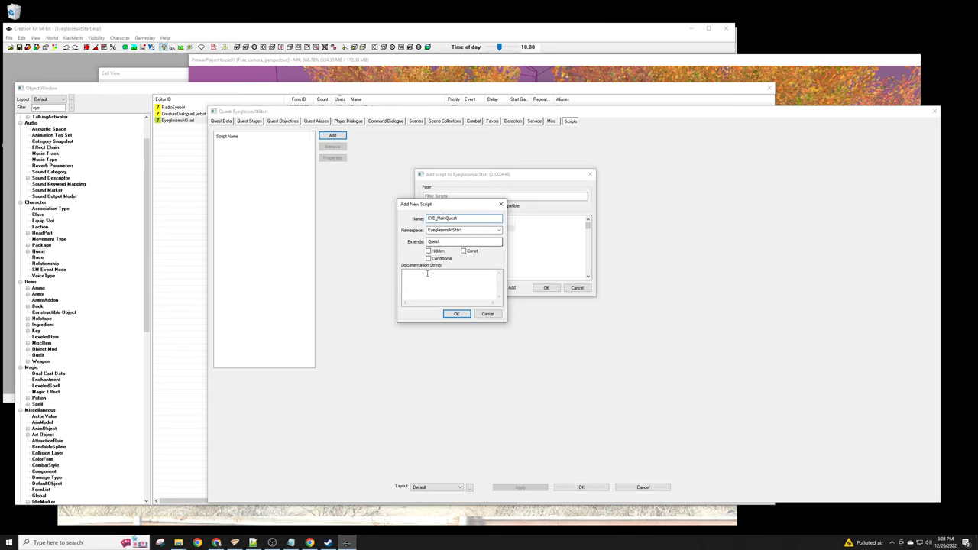
Create the EYE_MainQuest script and add a const script property of type Quest named MQ101 to it
{"action": "left_click", "coordinate": [458, 314]}
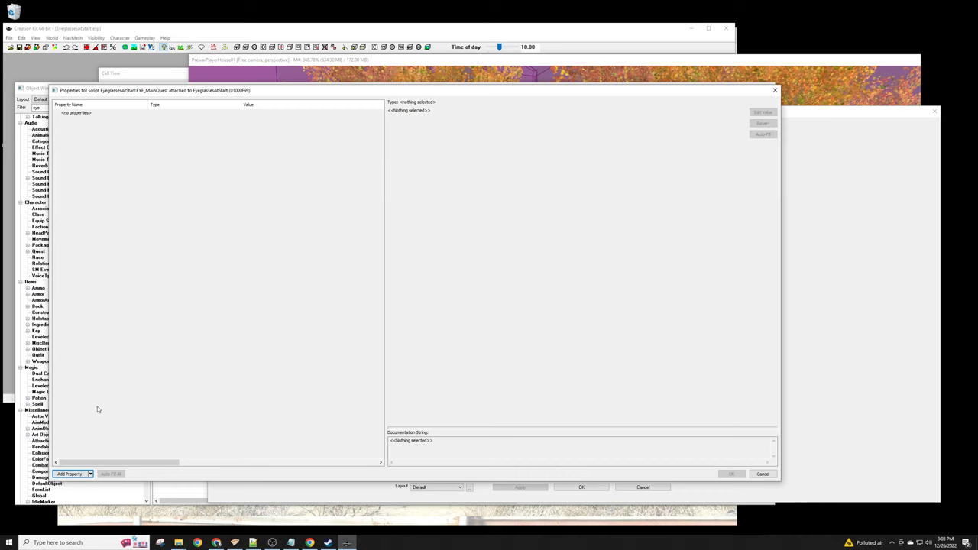
{"action": "left_click", "coordinate": [69, 473]}
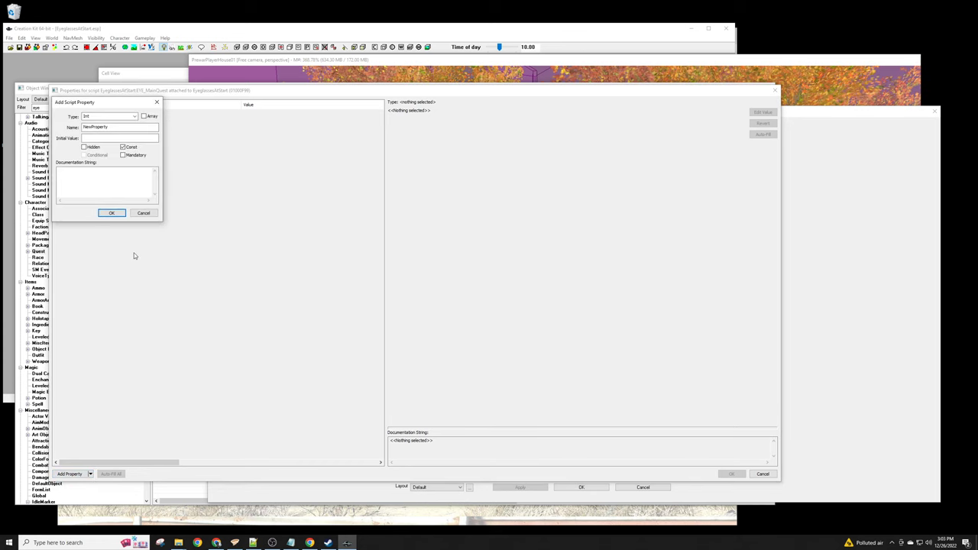
{"action": "left_click", "coordinate": [130, 116]}
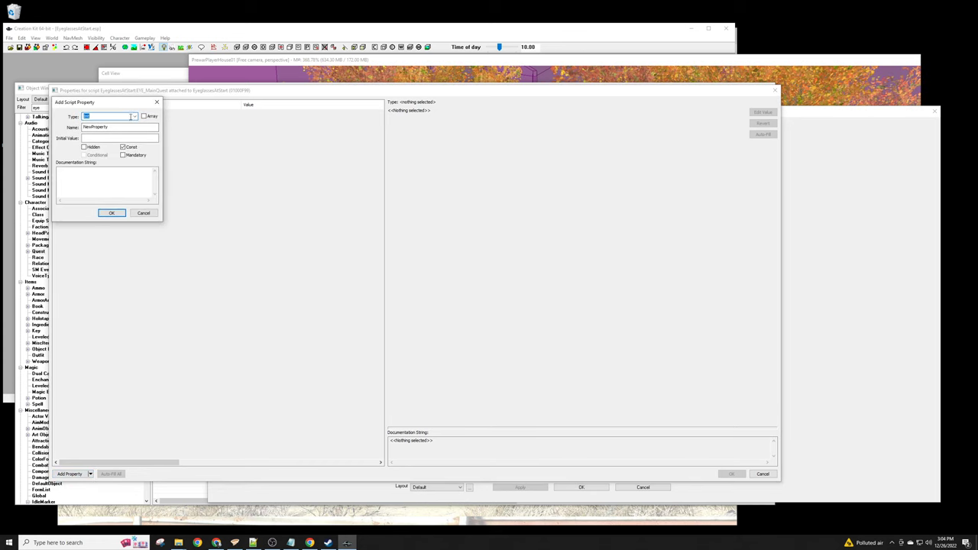
{"action": "left_click", "coordinate": [133, 117]}
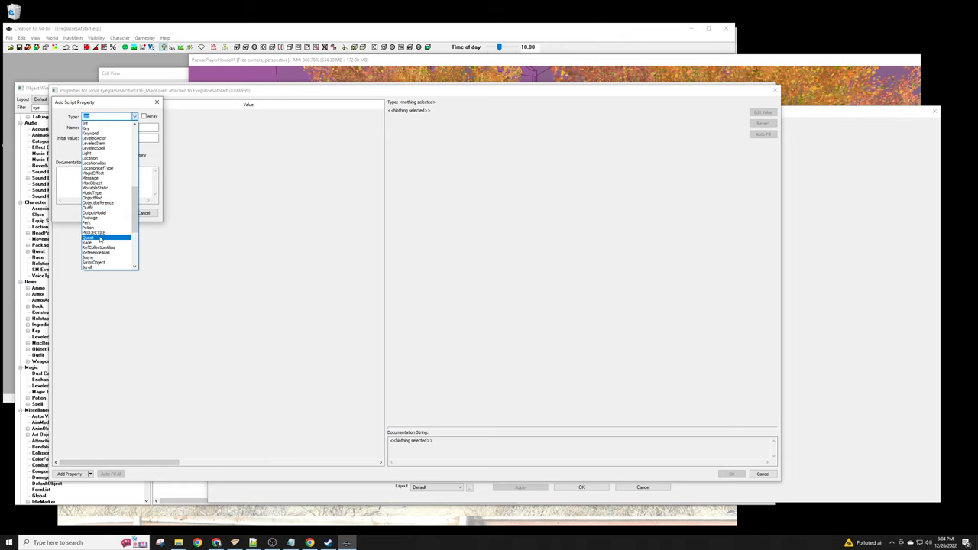
{"action": "left_click", "coordinate": [100, 238]}
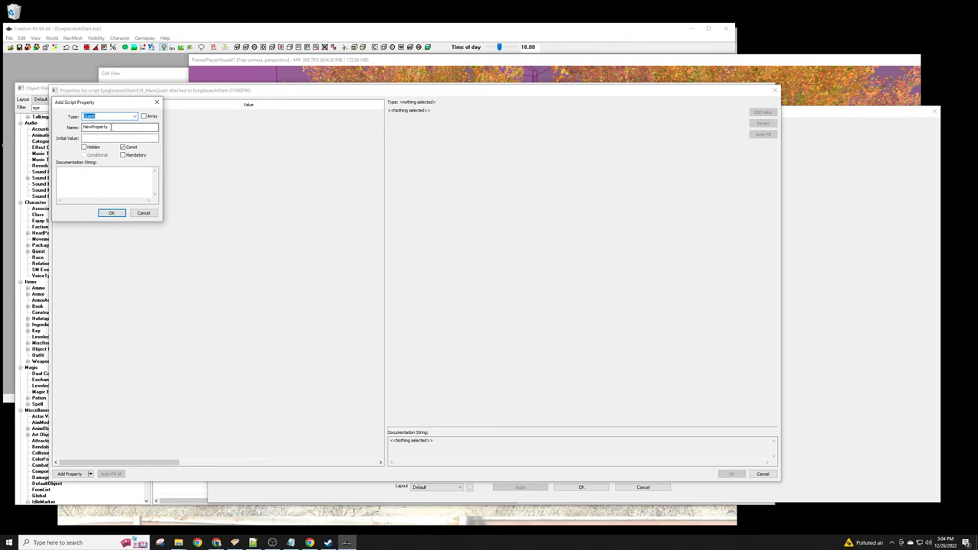
{"action": "key", "text": "Tab"}
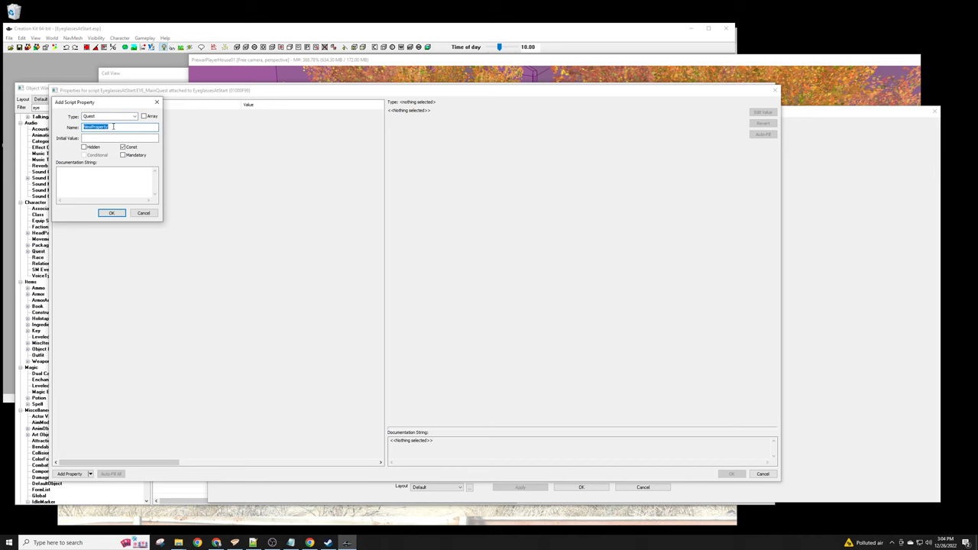
{"action": "type", "text": "MQ101"}
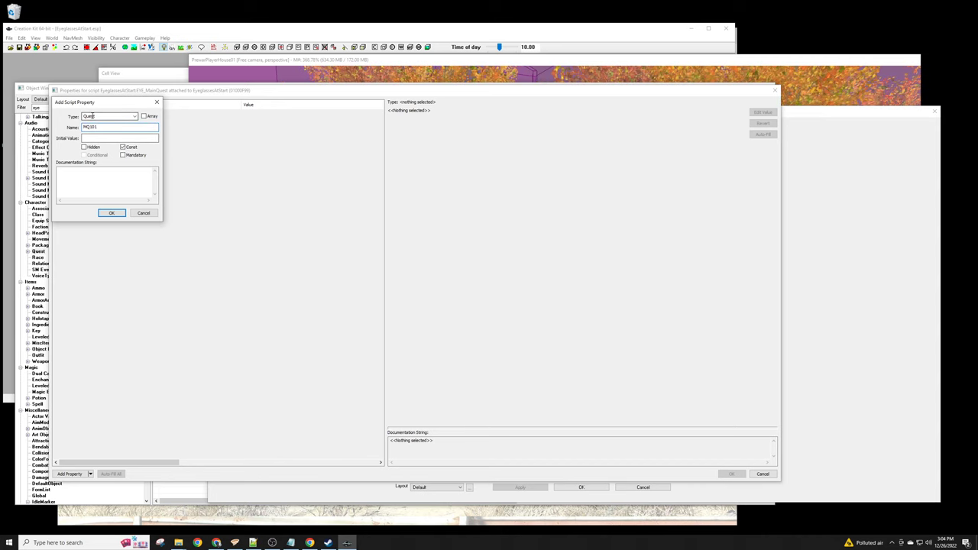
{"action": "left_click", "coordinate": [112, 213]}
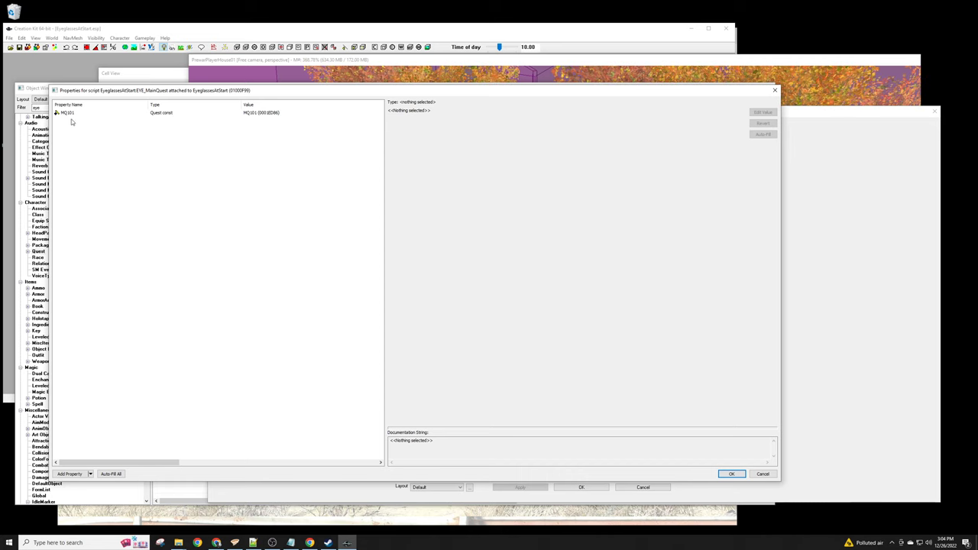
Examine the MQ101 property's assigned value, the actions available for it and the quests that can be picked, keeping its current quest
{"action": "left_click", "coordinate": [261, 114]}
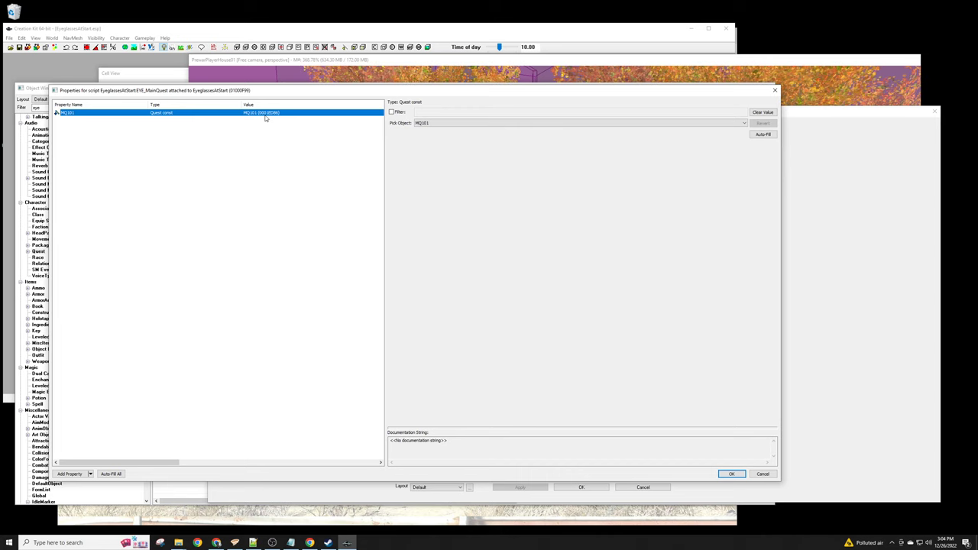
{"action": "right_click", "coordinate": [73, 116]}
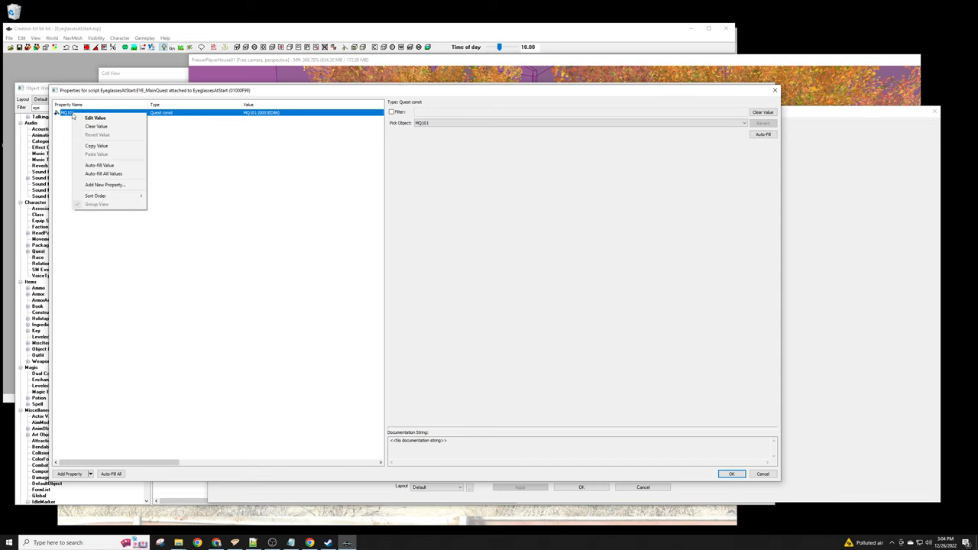
{"action": "left_click", "coordinate": [227, 175]}
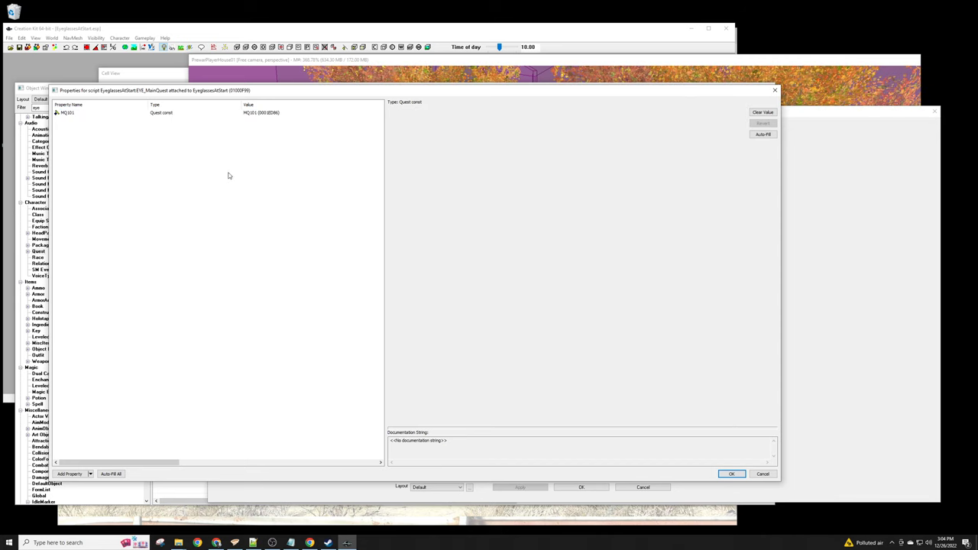
{"action": "left_click", "coordinate": [79, 115]}
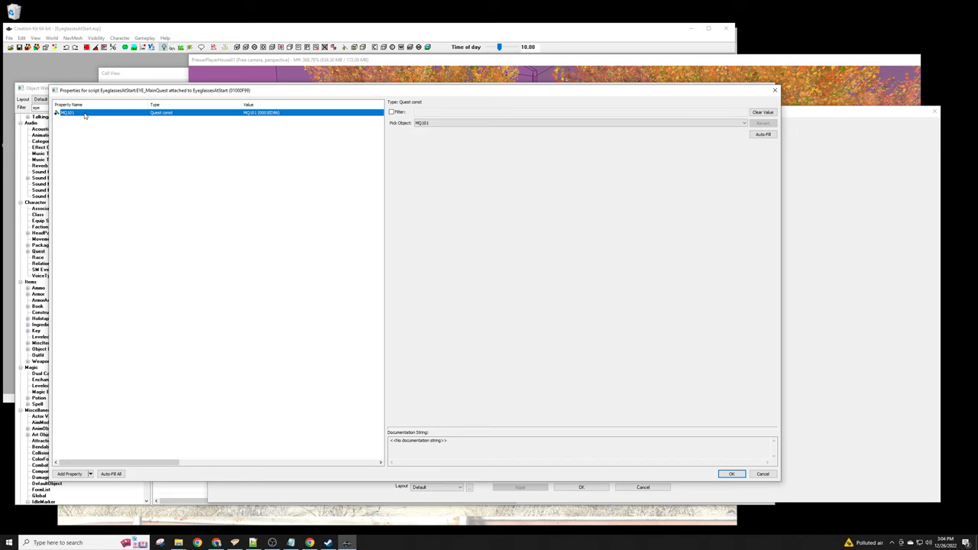
{"action": "right_click", "coordinate": [85, 116]}
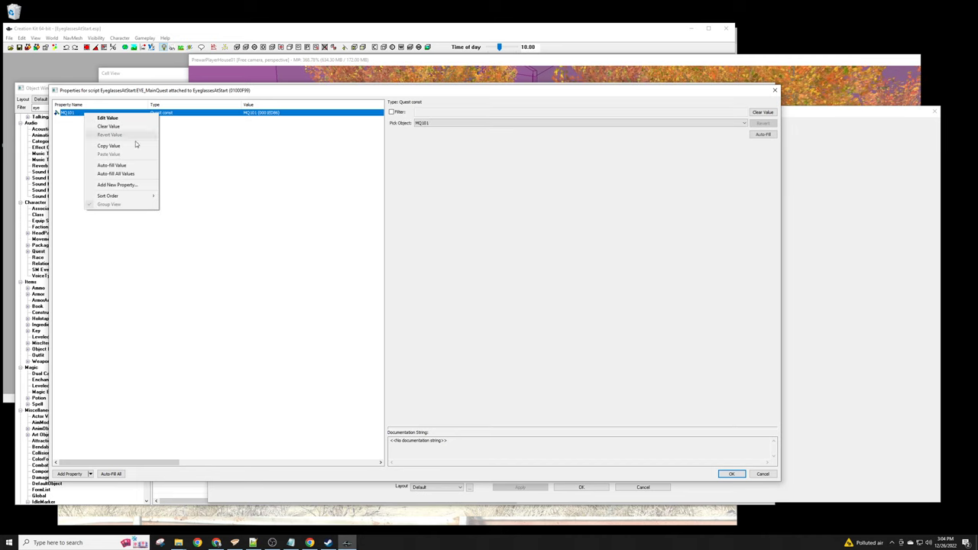
{"action": "left_click", "coordinate": [180, 160]}
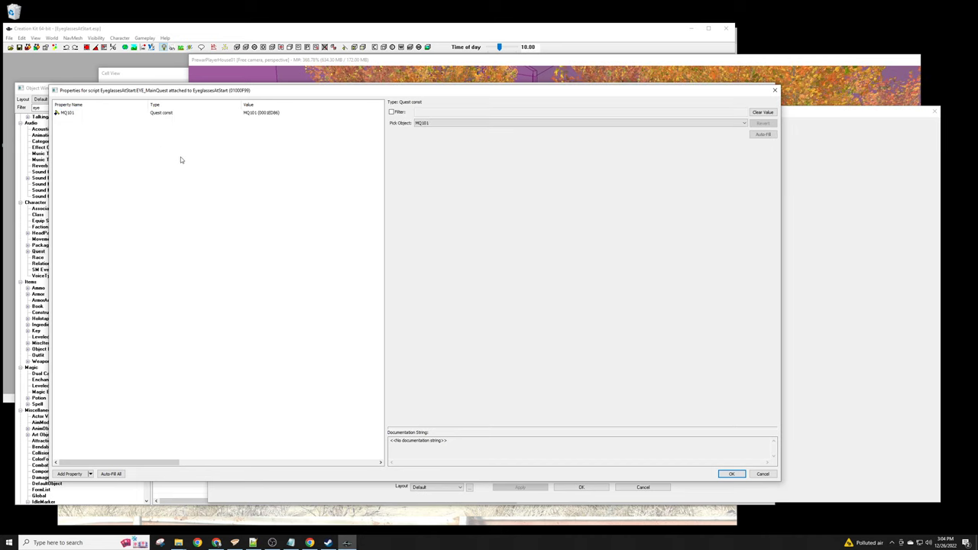
{"action": "left_click", "coordinate": [85, 114]}
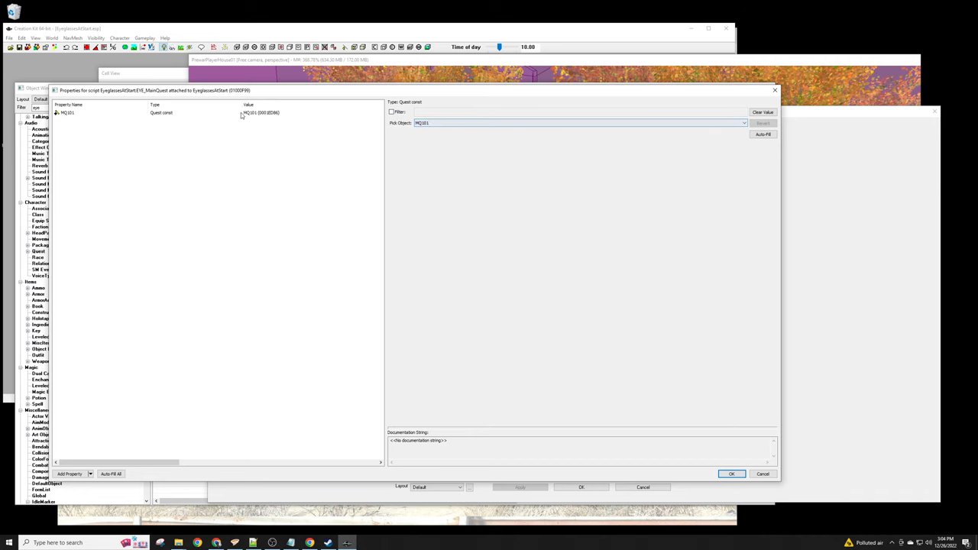
{"action": "left_click", "coordinate": [277, 113]}
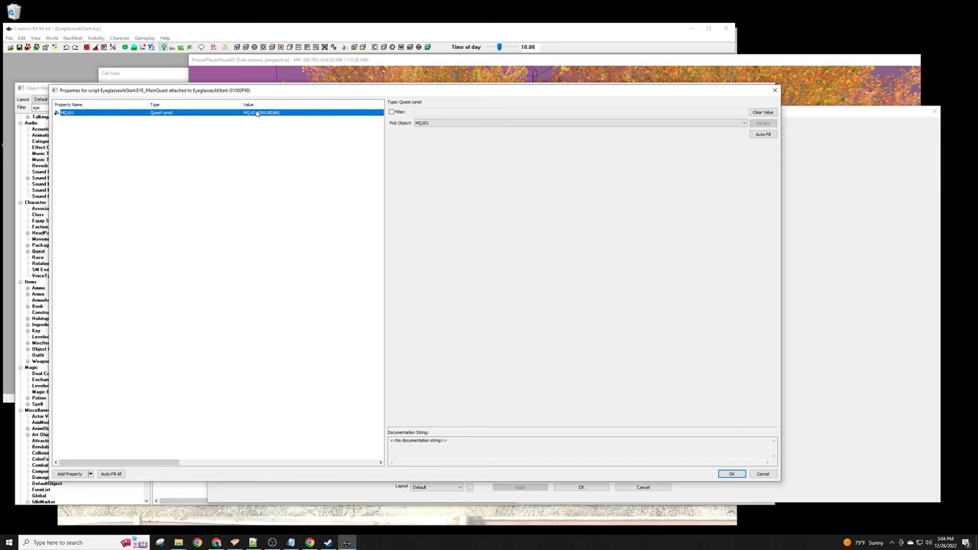
{"action": "left_click", "coordinate": [429, 124]}
{"action": "scroll", "coordinate": [456, 218], "scroll_direction": "down", "scroll_amount": 6}
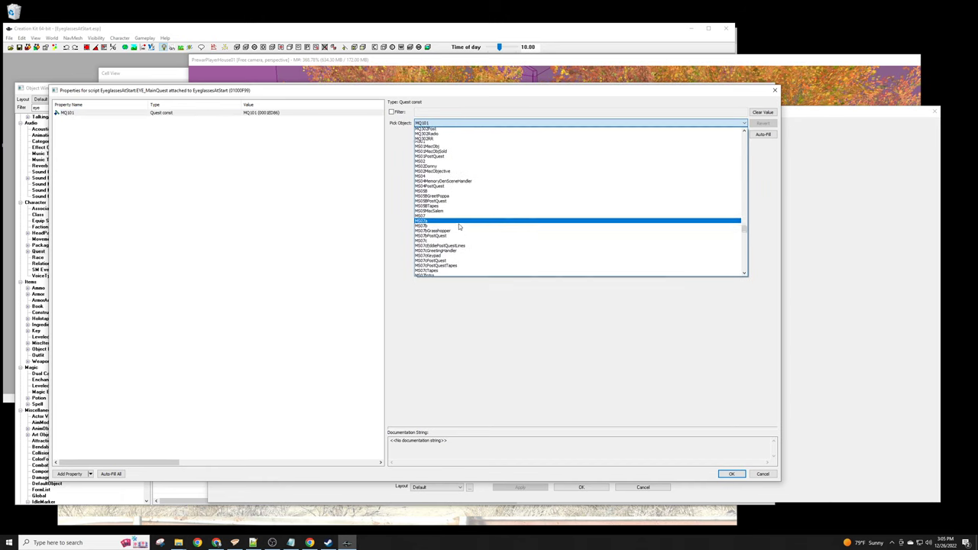
{"action": "scroll", "coordinate": [465, 201], "scroll_direction": "down", "scroll_amount": 14}
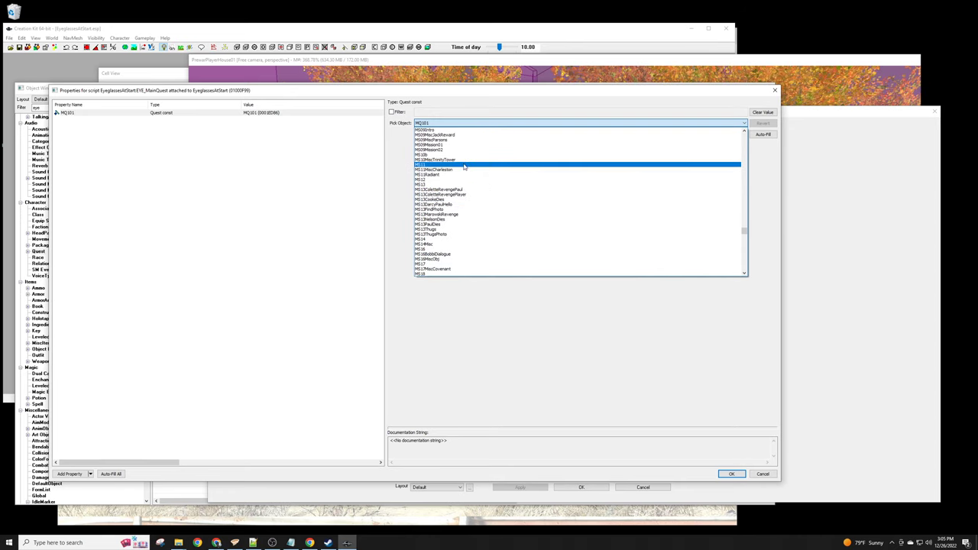
{"action": "left_click", "coordinate": [451, 323]}
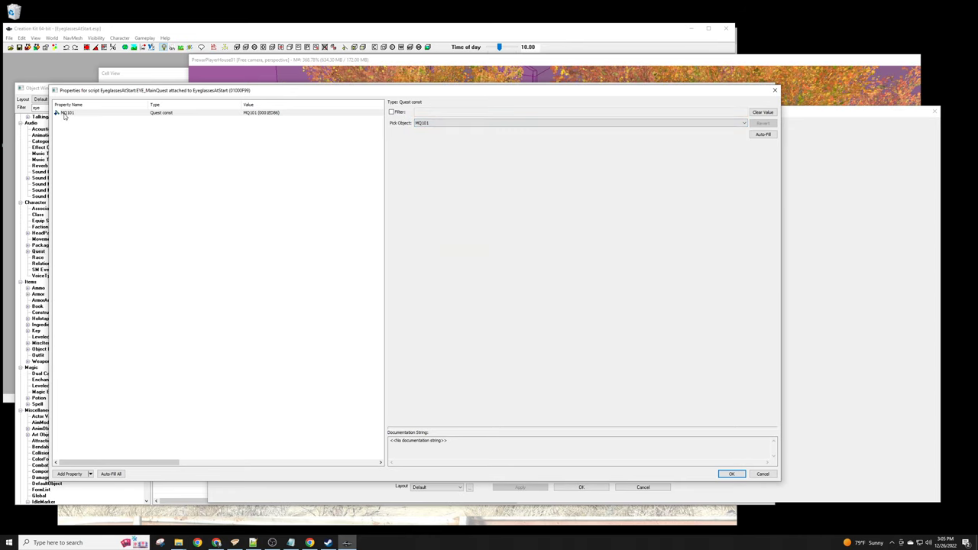